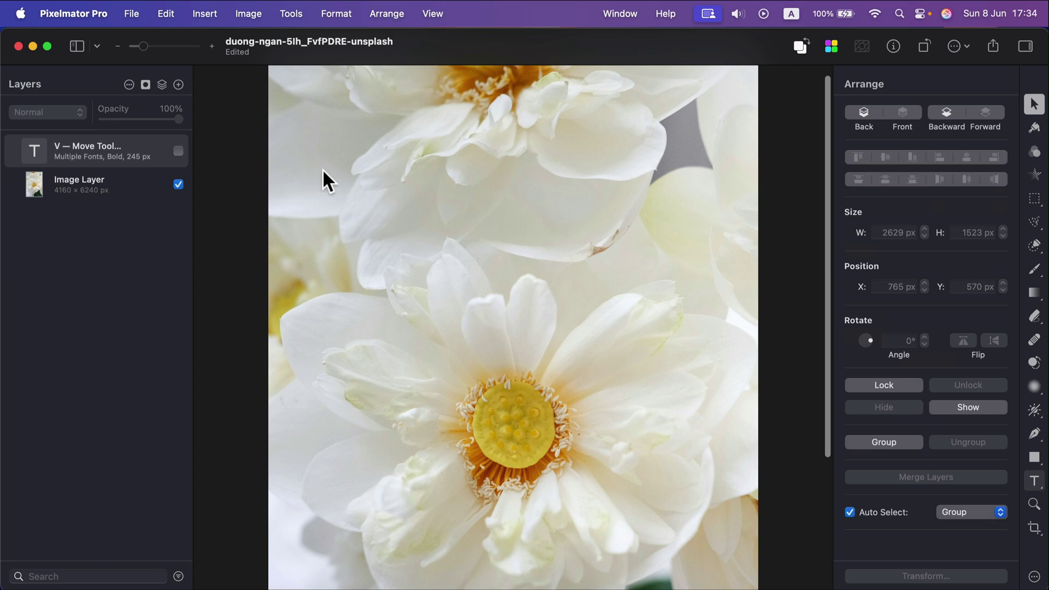
- Show the hidden 'V — Move Tool…' shortcut list layer over the flower photo
left_click(178, 152)
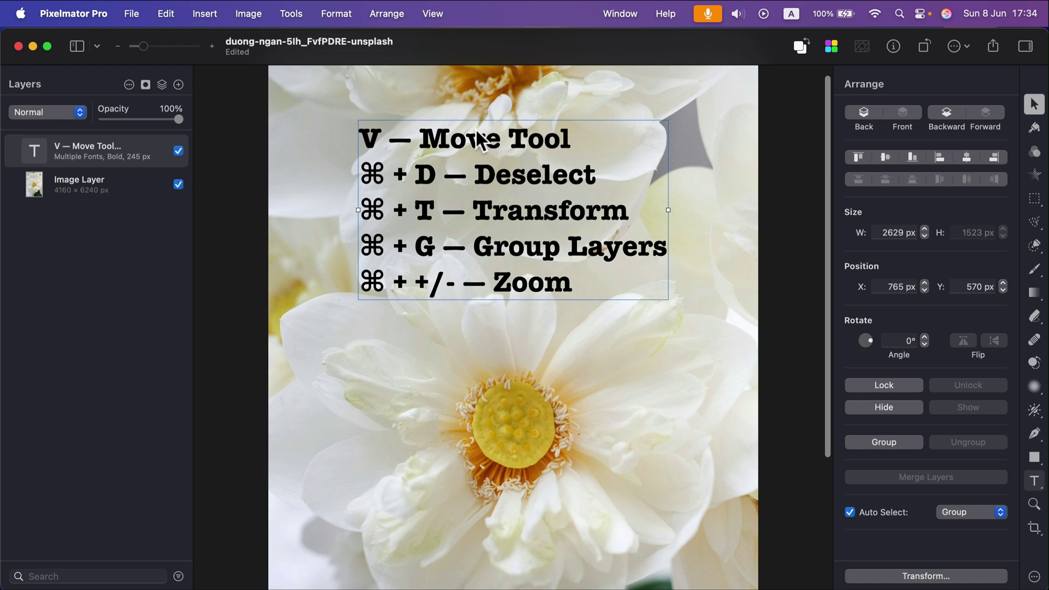
- Add two placeholder Text layers, one at the photo's left edge and one right of the flower centre
left_click(1033, 488)
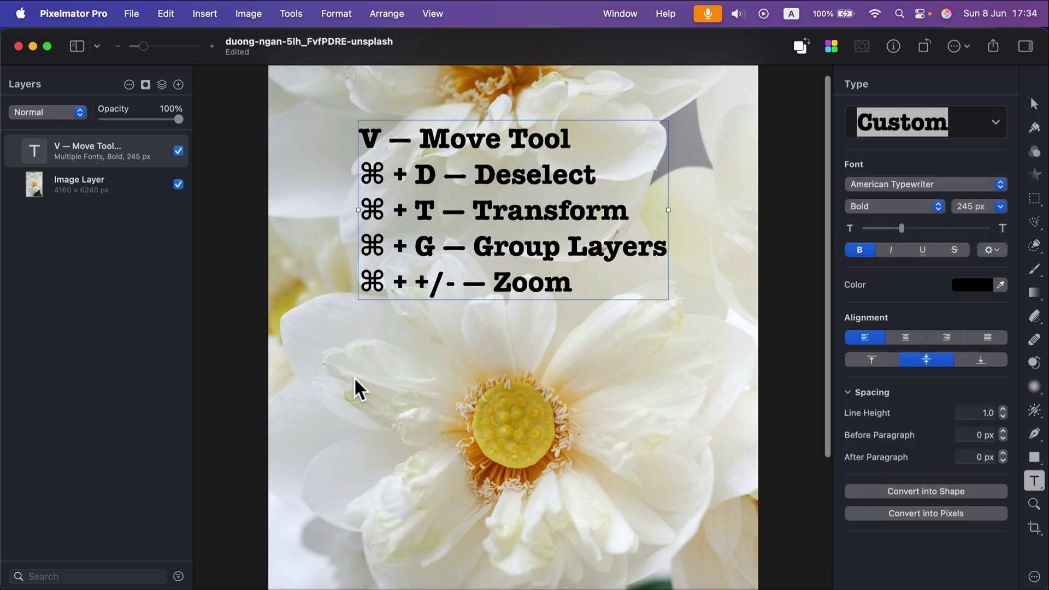
left_click(320, 353)
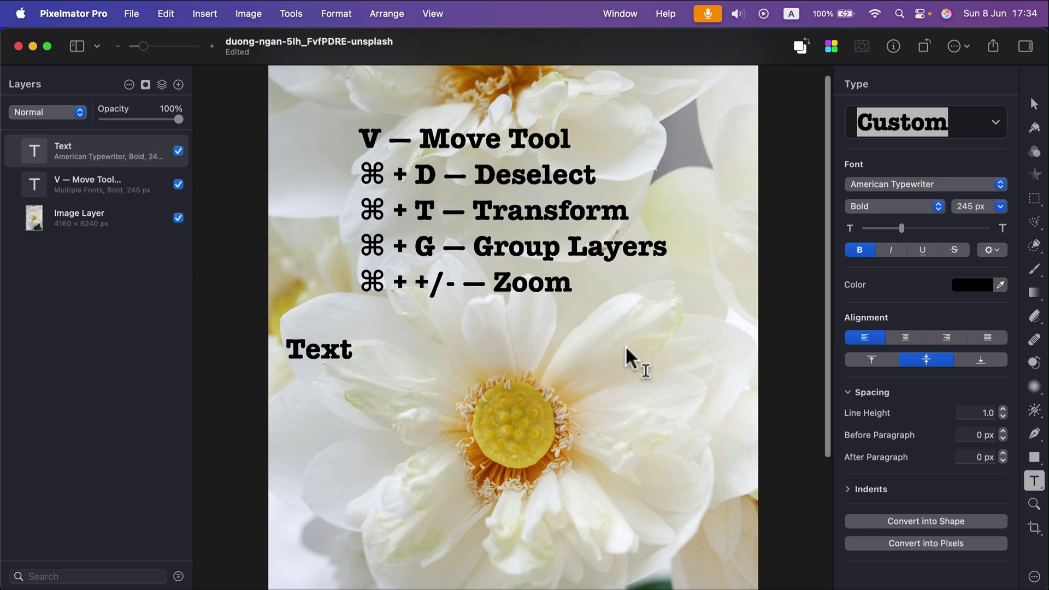
left_click(659, 387)
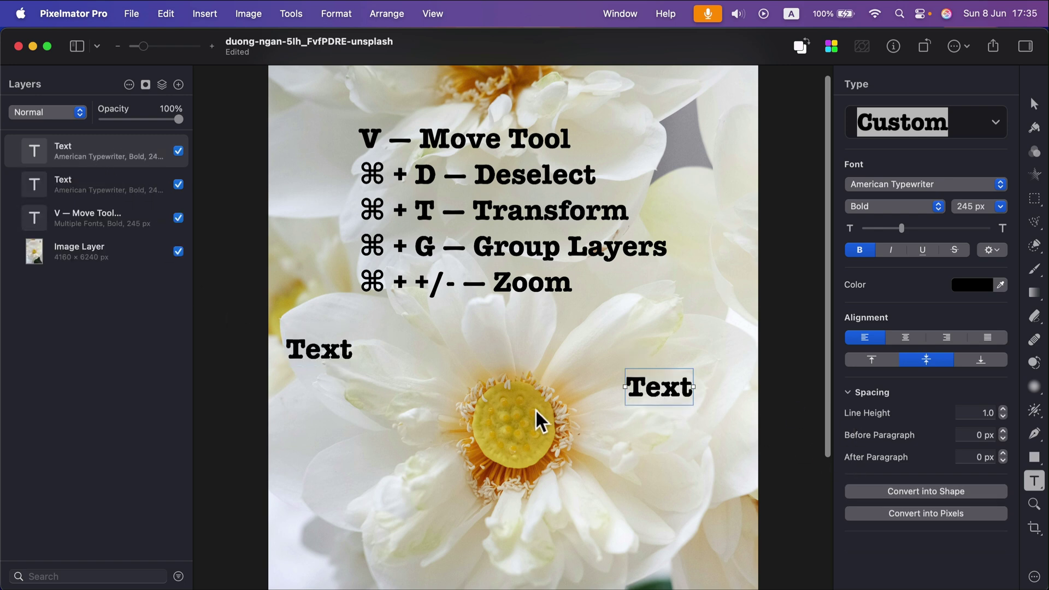
left_click_drag(672, 401, 653, 399)
key("v")
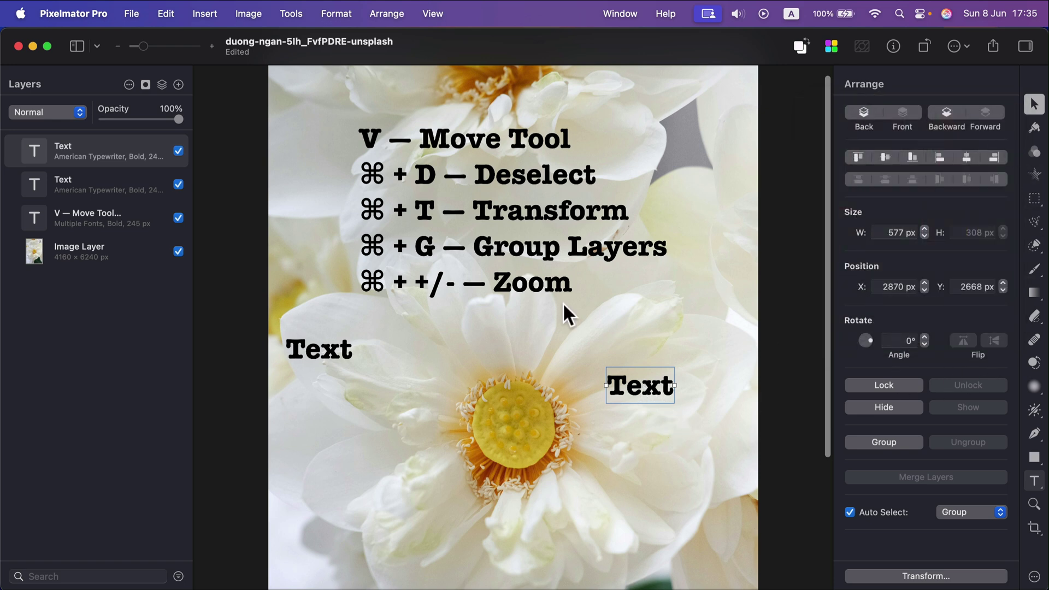
- Inspect the shortcut list, left Text and flower photo layers by selecting each
left_click(536, 271)
left_click(330, 347)
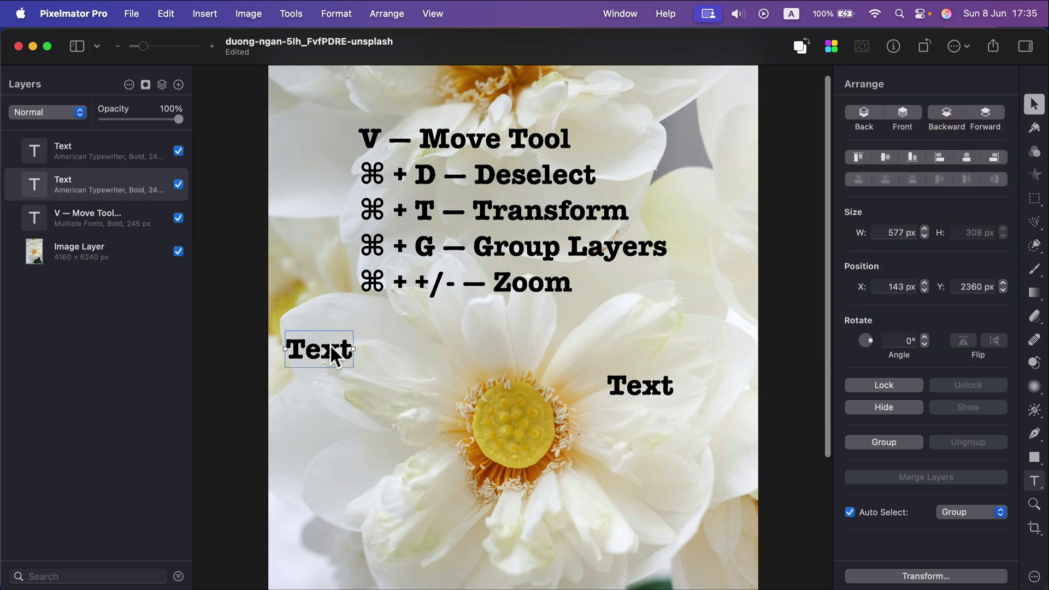
left_click(495, 249)
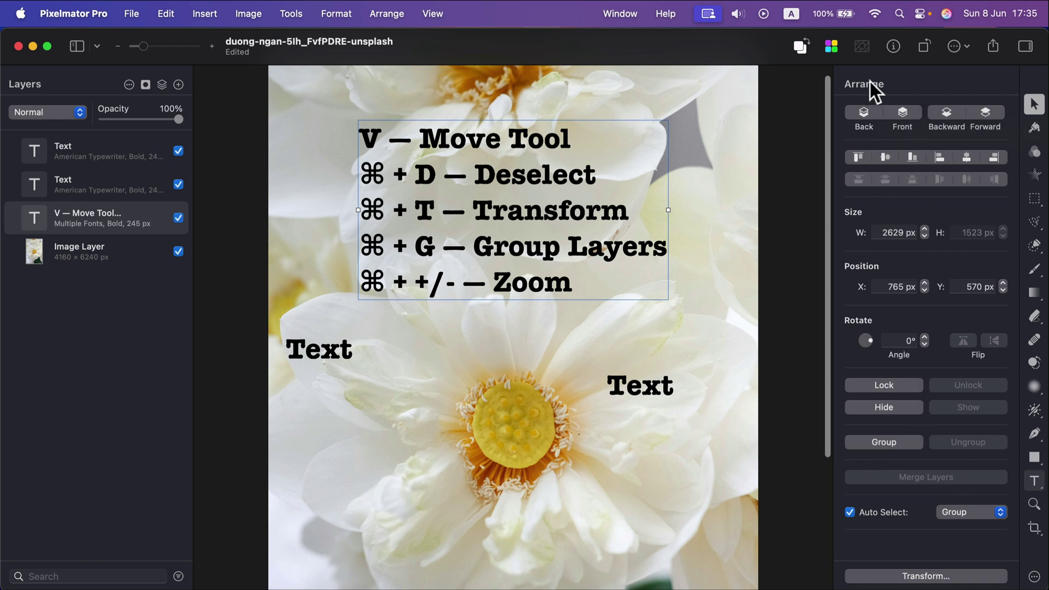
left_click(687, 343)
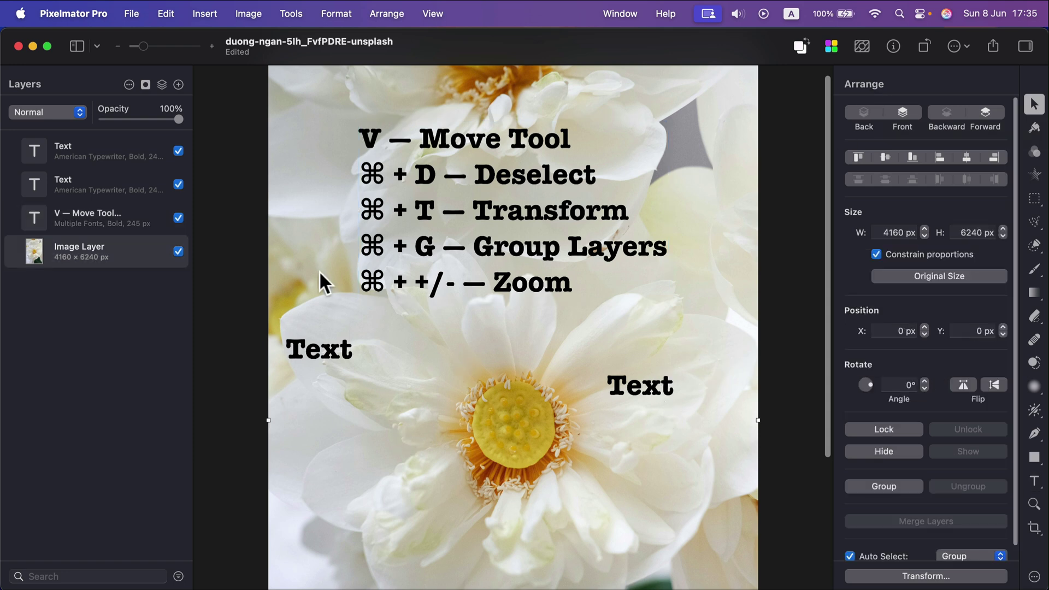
- Delete the right-hand and left placeholder Text layers
left_click(653, 402)
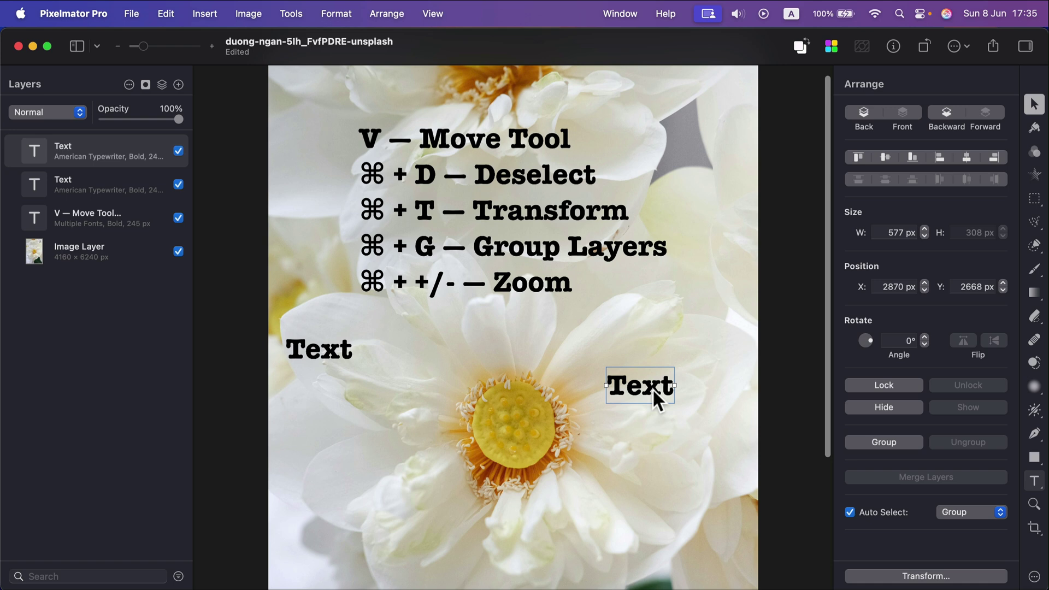
key("Delete")
left_click(296, 350)
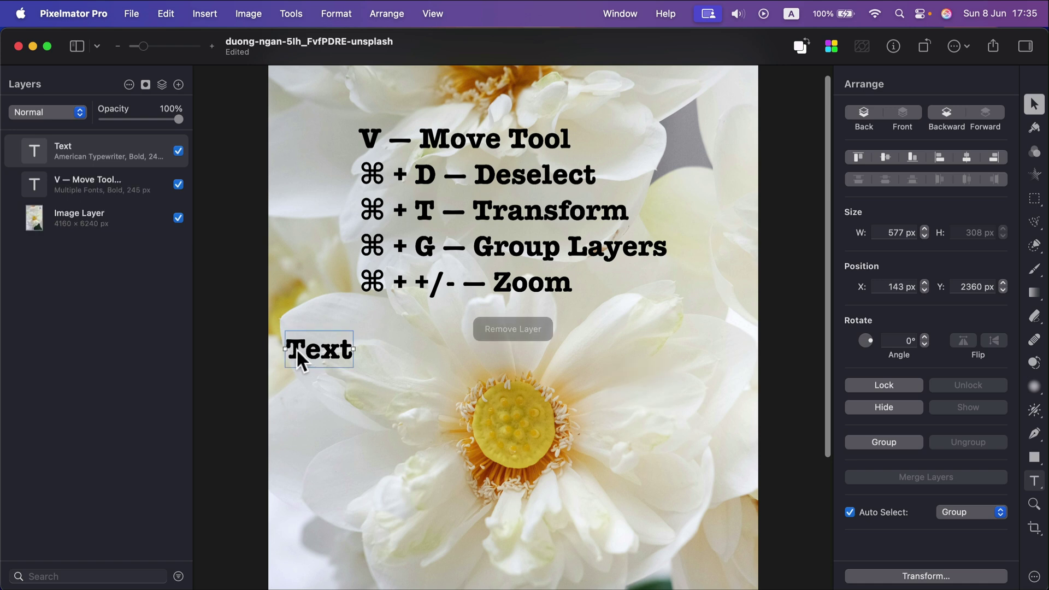
key("Delete")
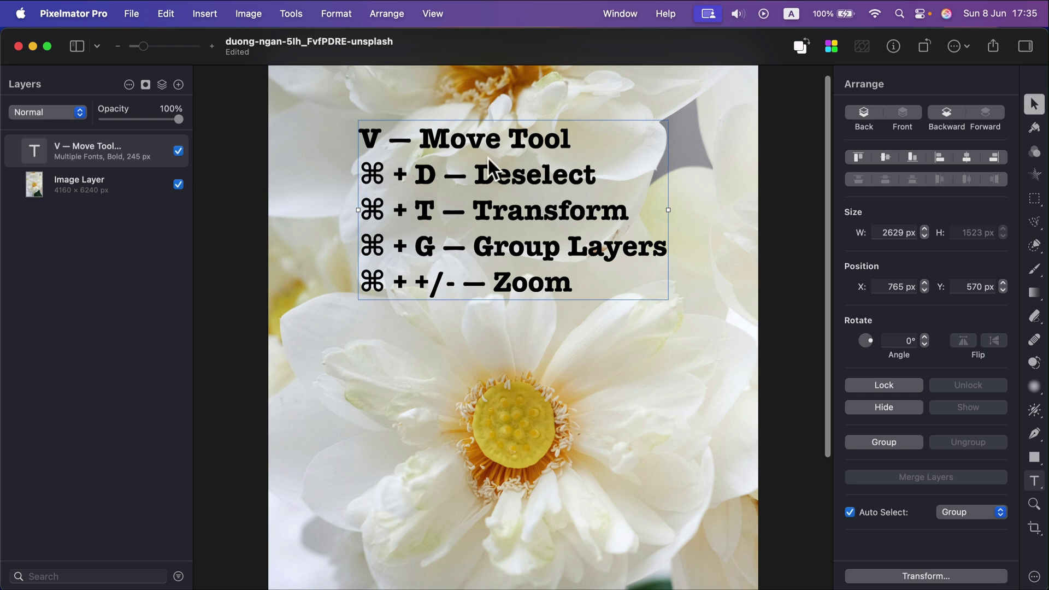
- Draw a rectangular selection around the flower's yellow centre, zooming in and back out to check it
left_click(1034, 199)
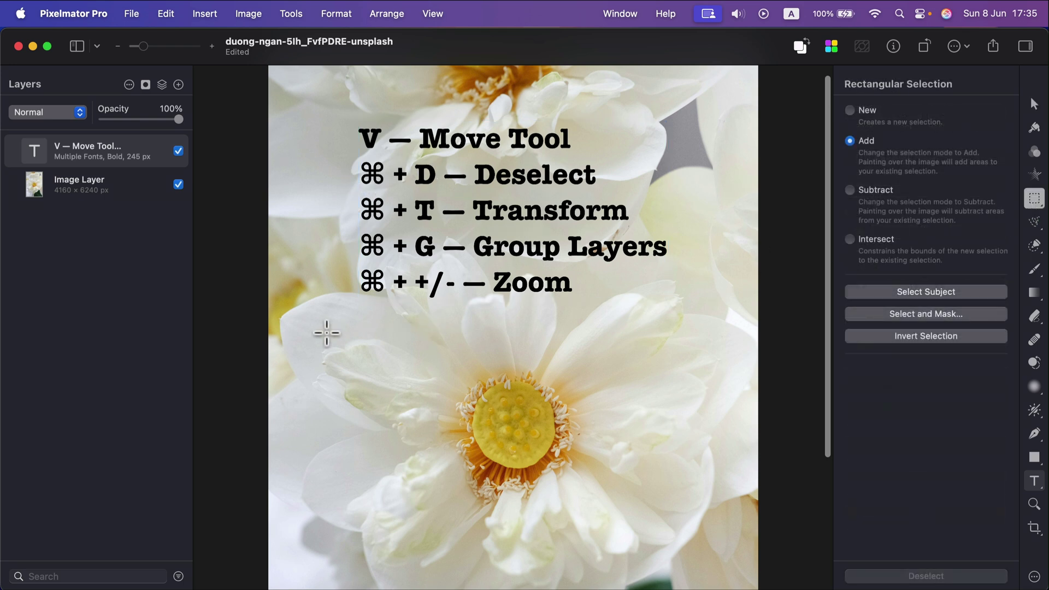
left_click_drag(341, 323, 610, 500)
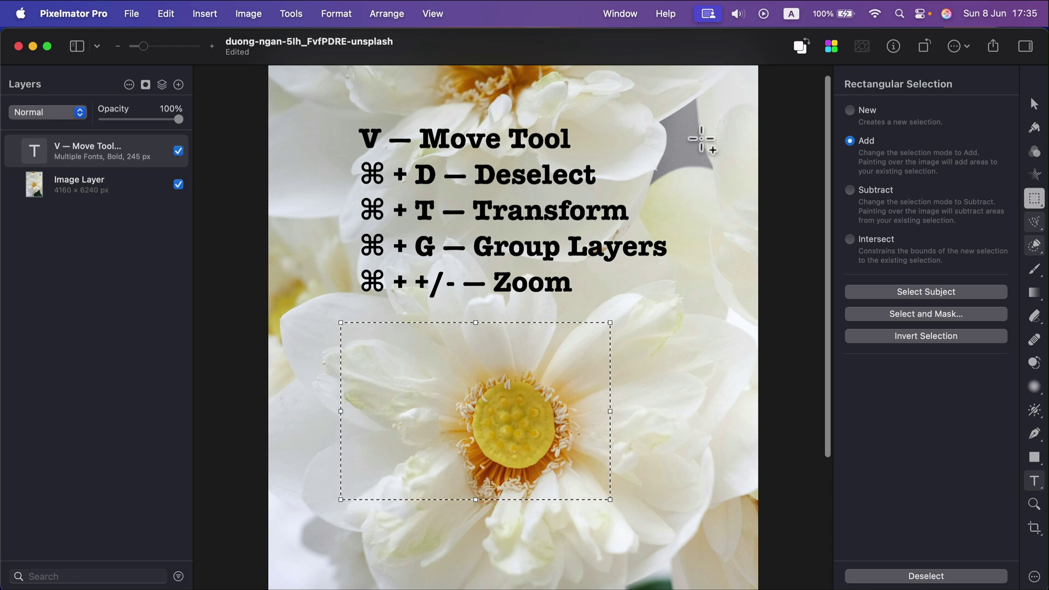
left_click(176, 46)
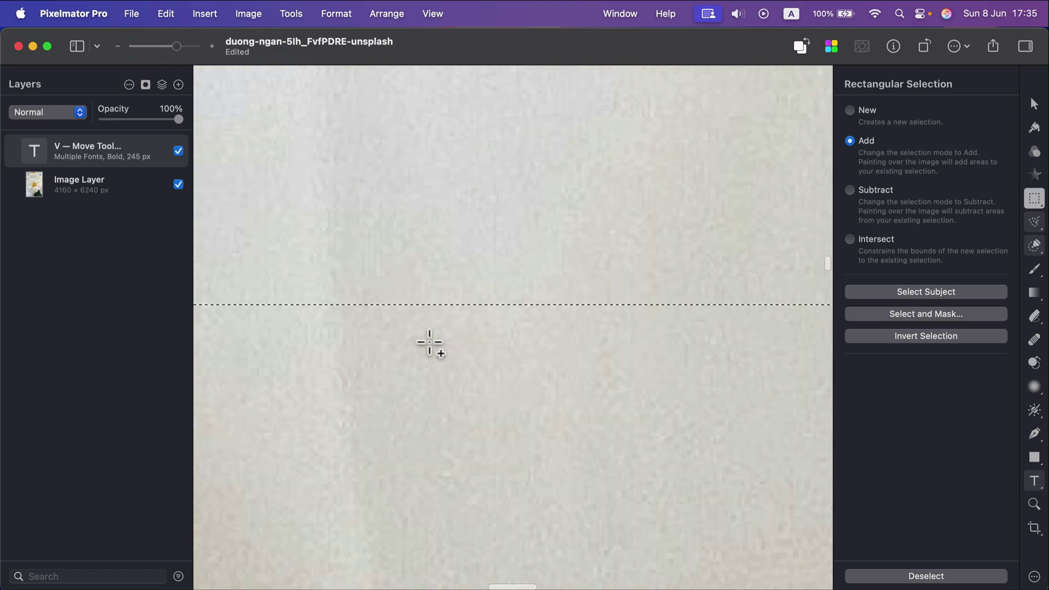
scroll(429, 344, "up", 5)
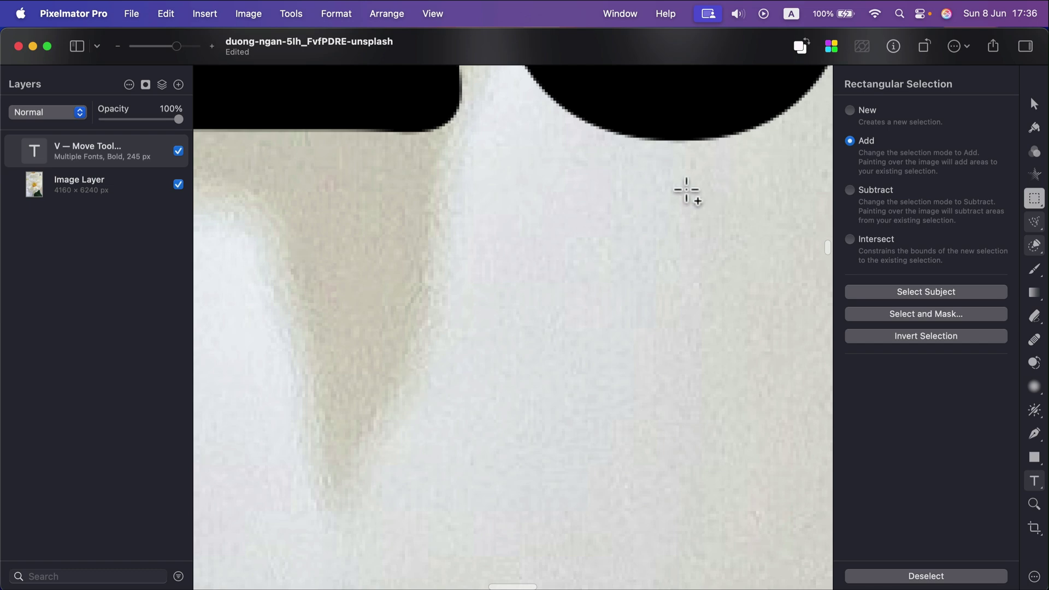
scroll(573, 342, "up", 3)
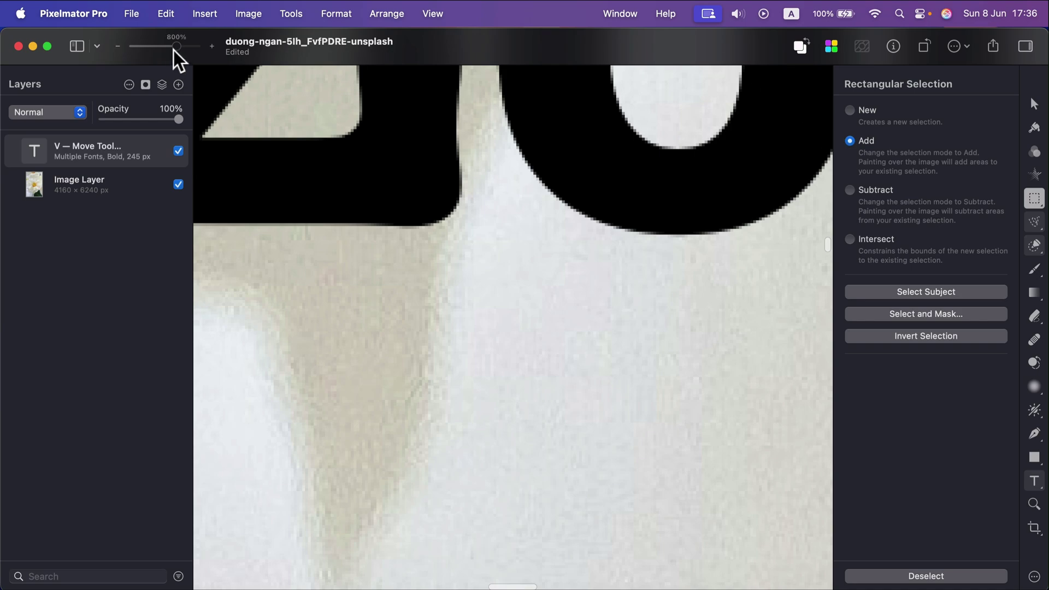
left_click_drag(173, 48, 142, 54)
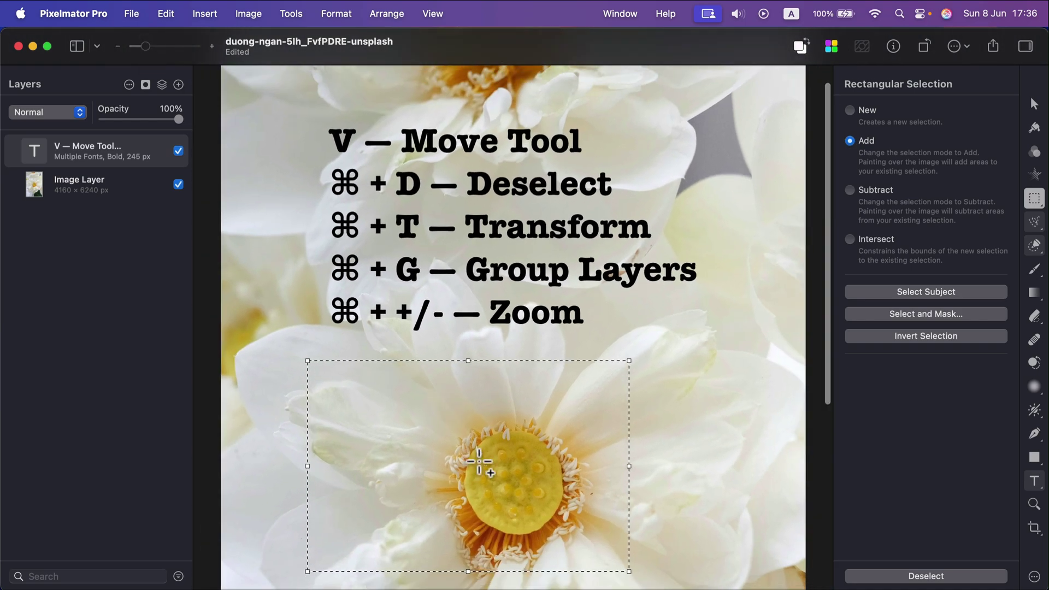
scroll(479, 461, "down", 3)
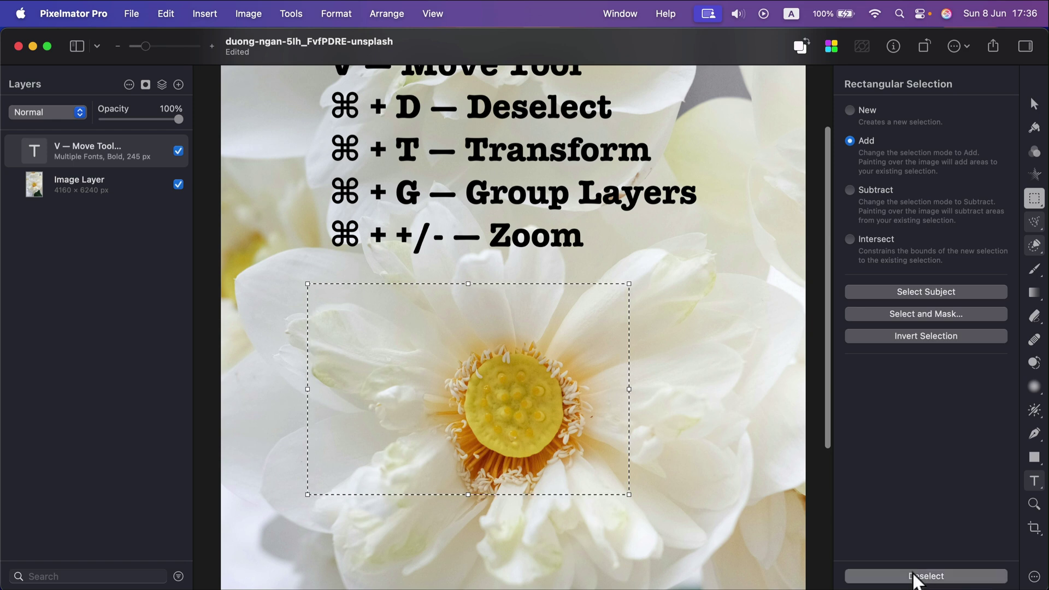
- Clear the flower-centre selection and two test marquees on the petals with Cmd+D
left_click(918, 577)
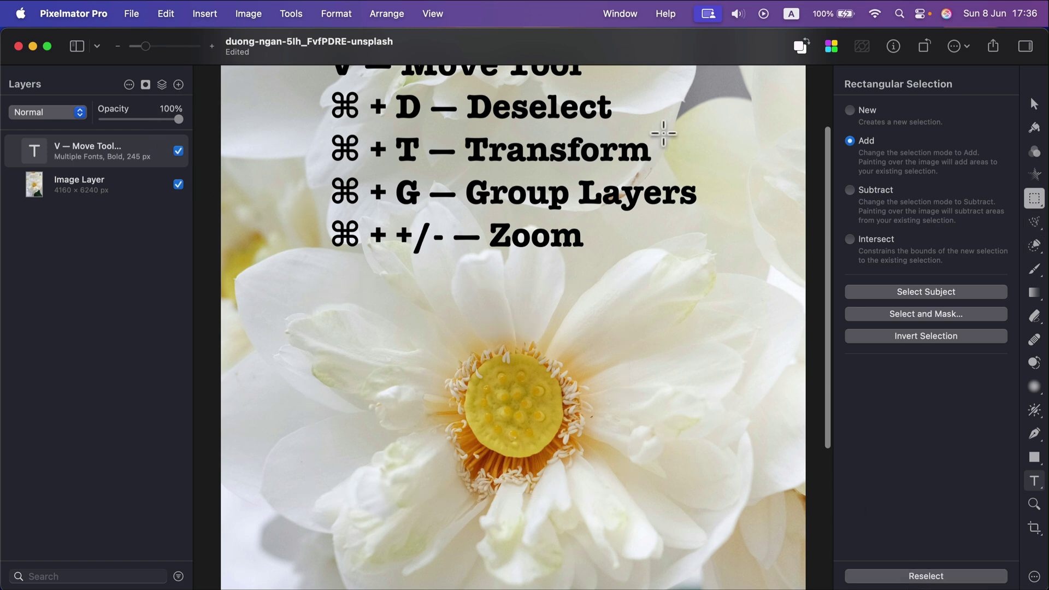
left_click_drag(286, 238, 374, 407)
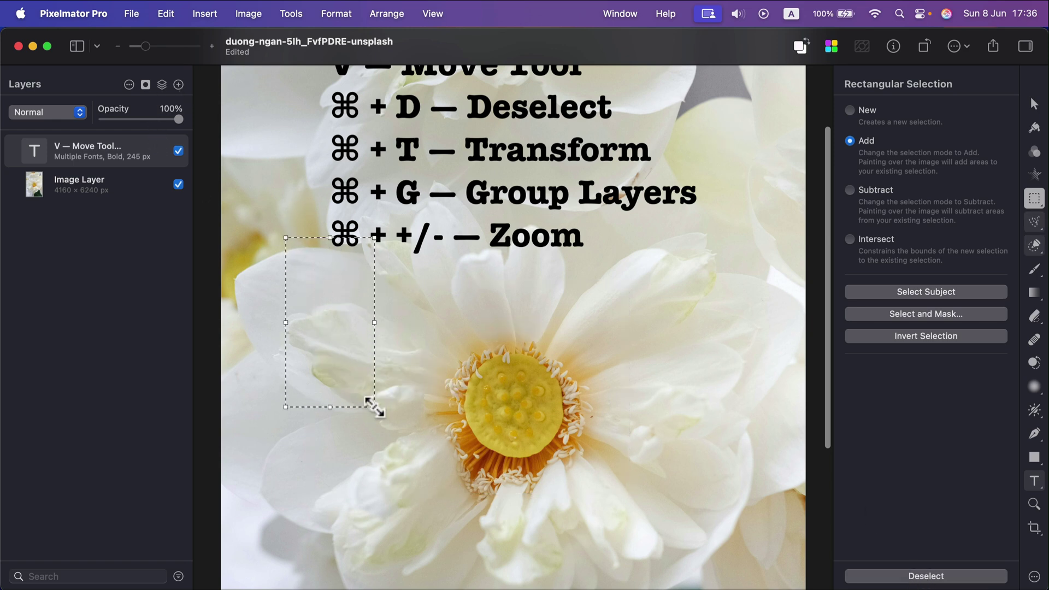
key("super+d")
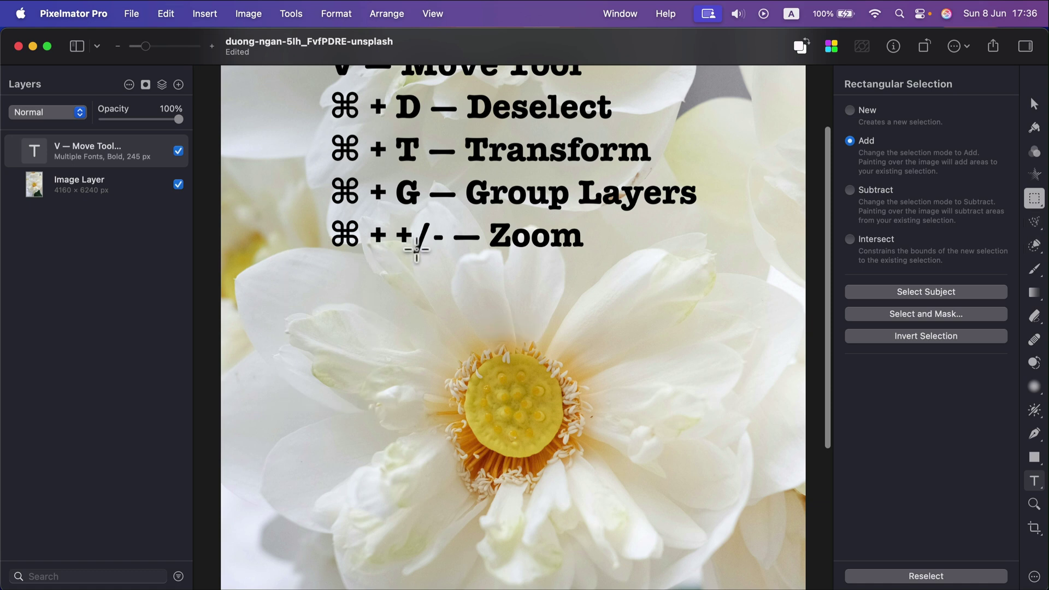
left_click_drag(730, 291, 513, 431)
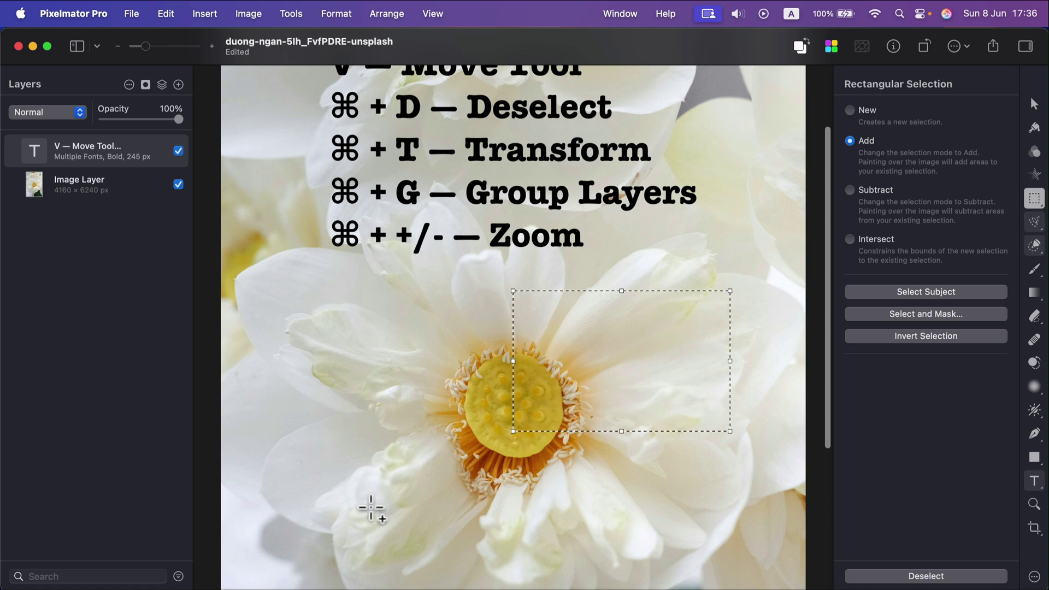
key("super+d")
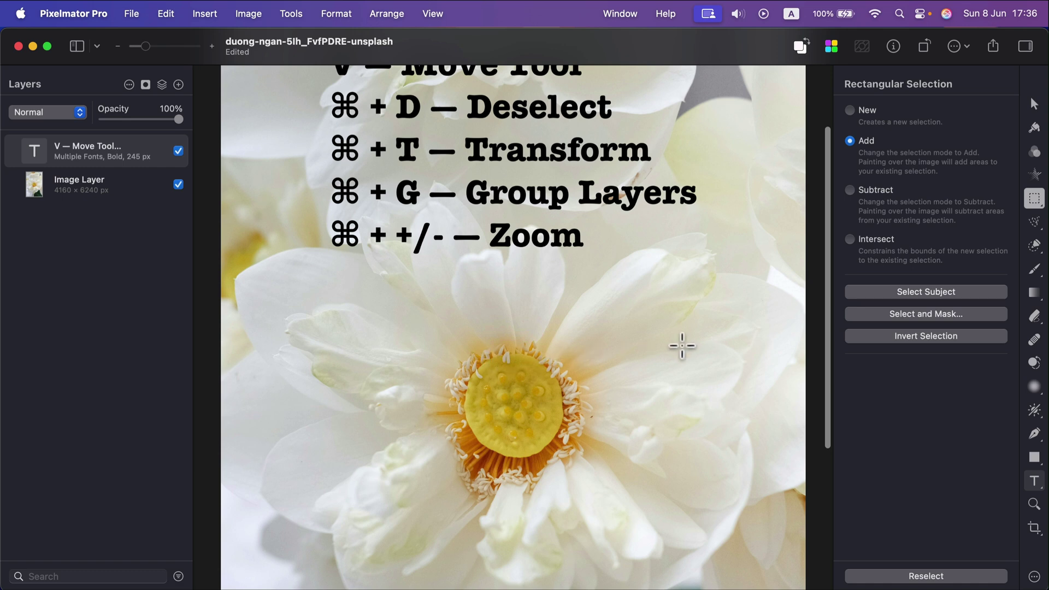
scroll(670, 339, "up", 3)
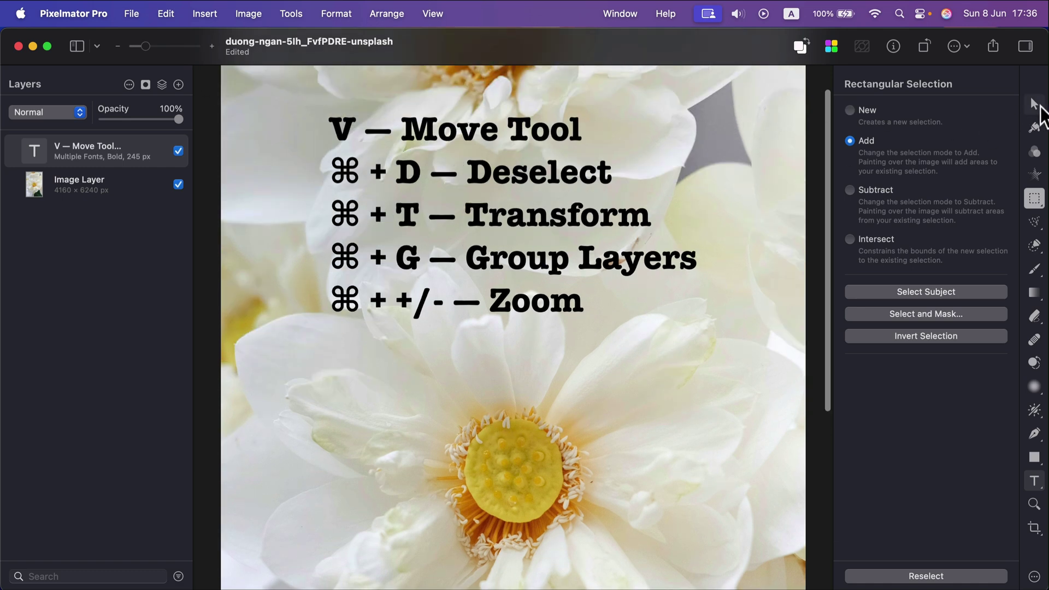
left_click(1039, 106)
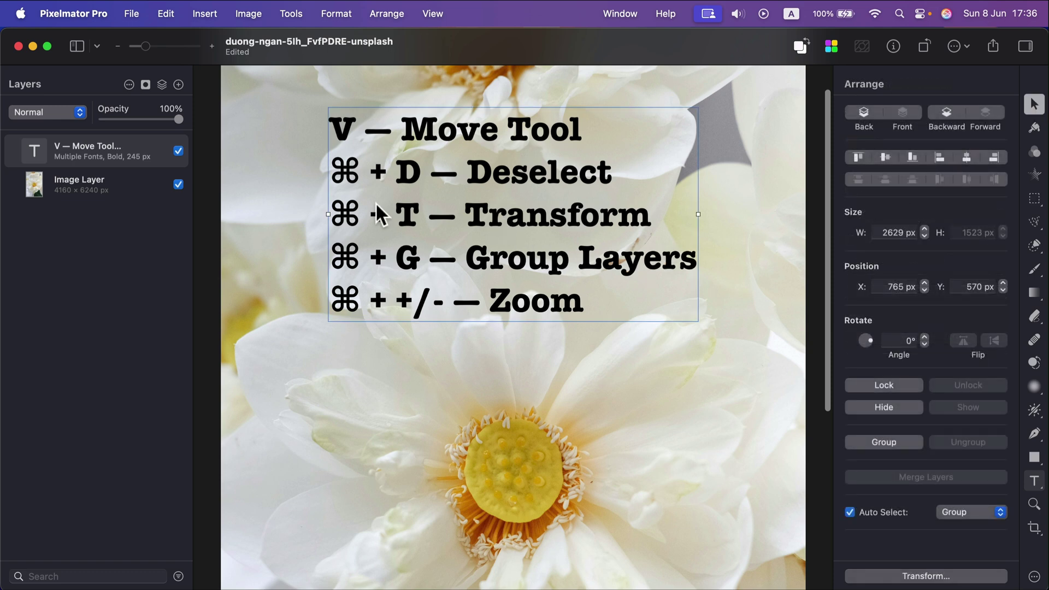
key("cmd+t")
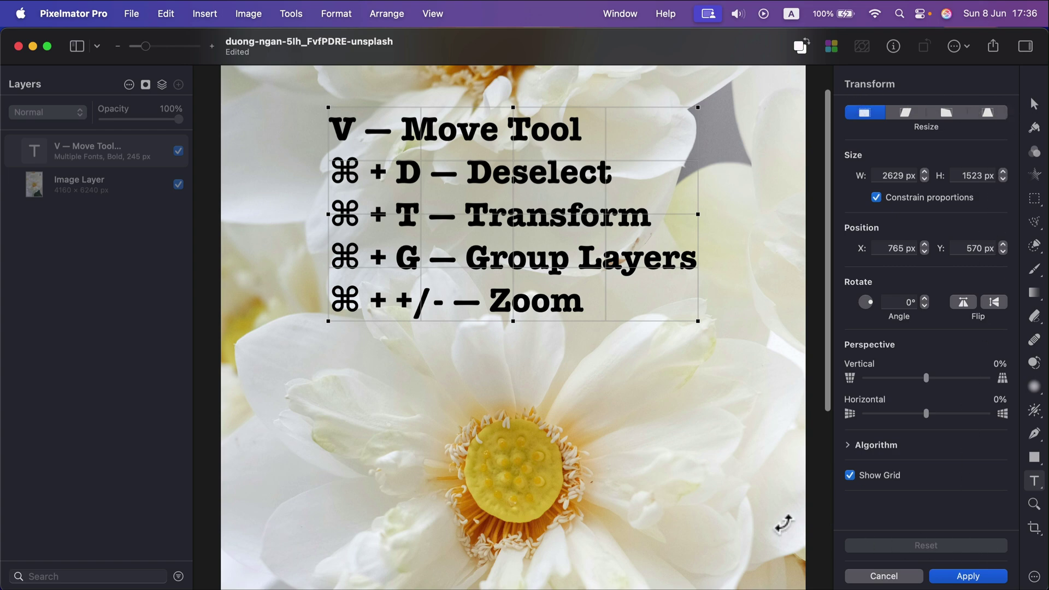
mouse_move(926, 376)
left_mouse_down()
mouse_move(966, 379)
mouse_move(875, 377)
mouse_move(927, 374)
left_mouse_up()
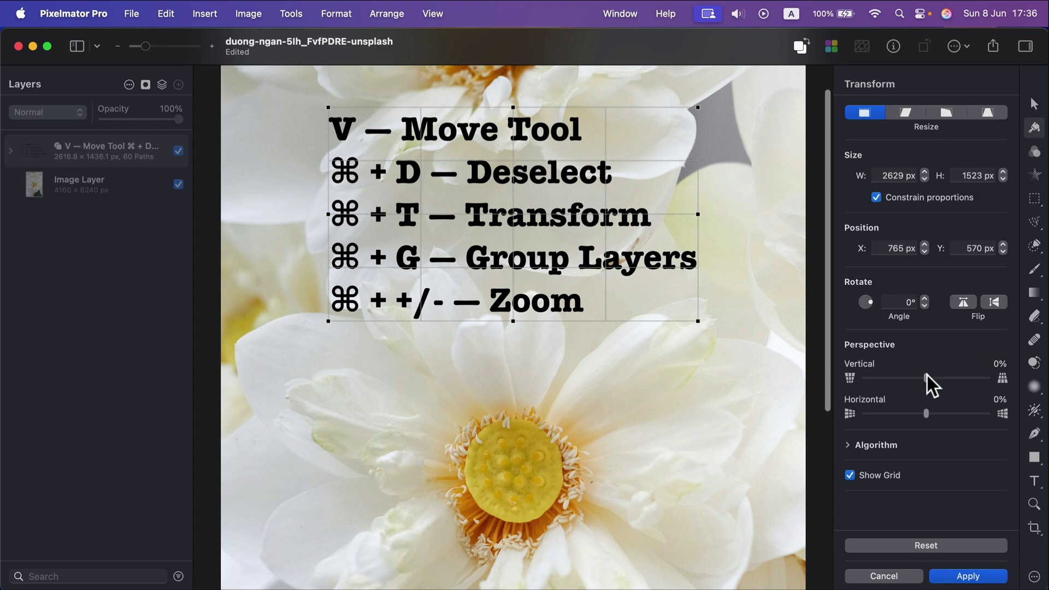
left_click_drag(870, 307, 874, 299)
left_click(961, 303)
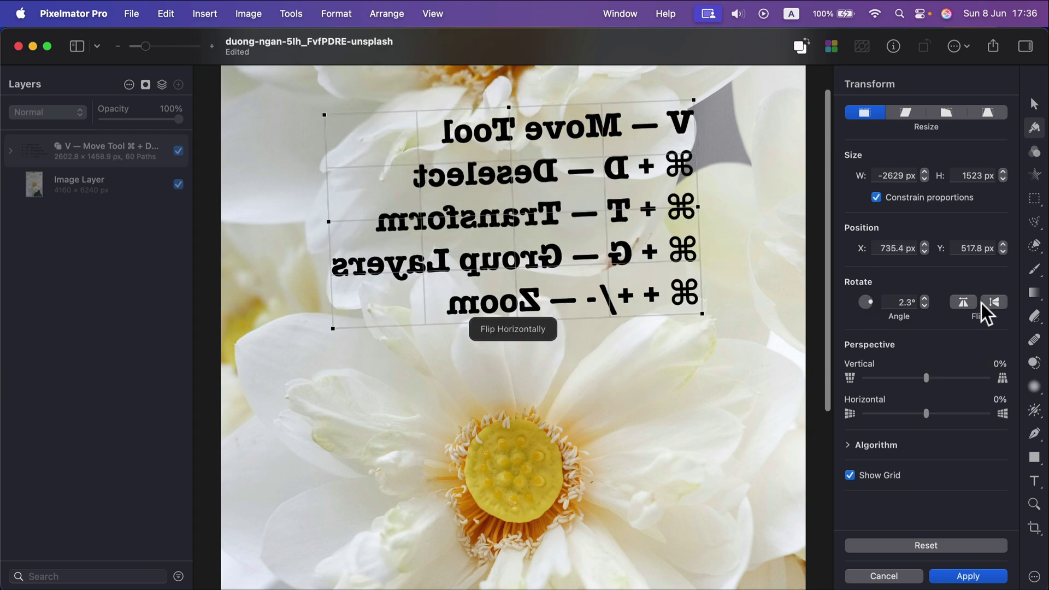
left_click(986, 302)
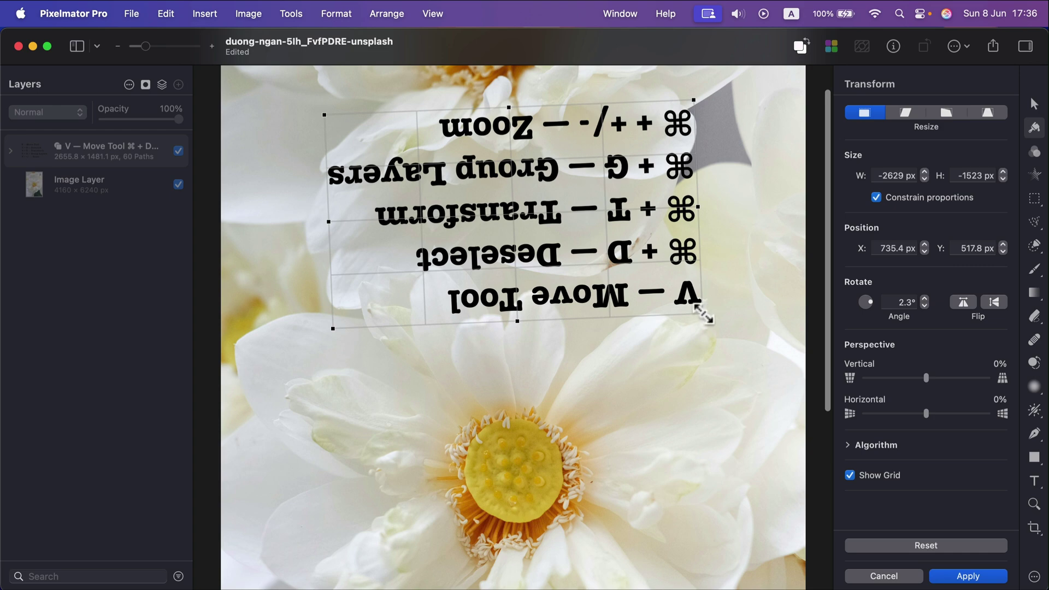
left_click_drag(708, 314, 587, 267)
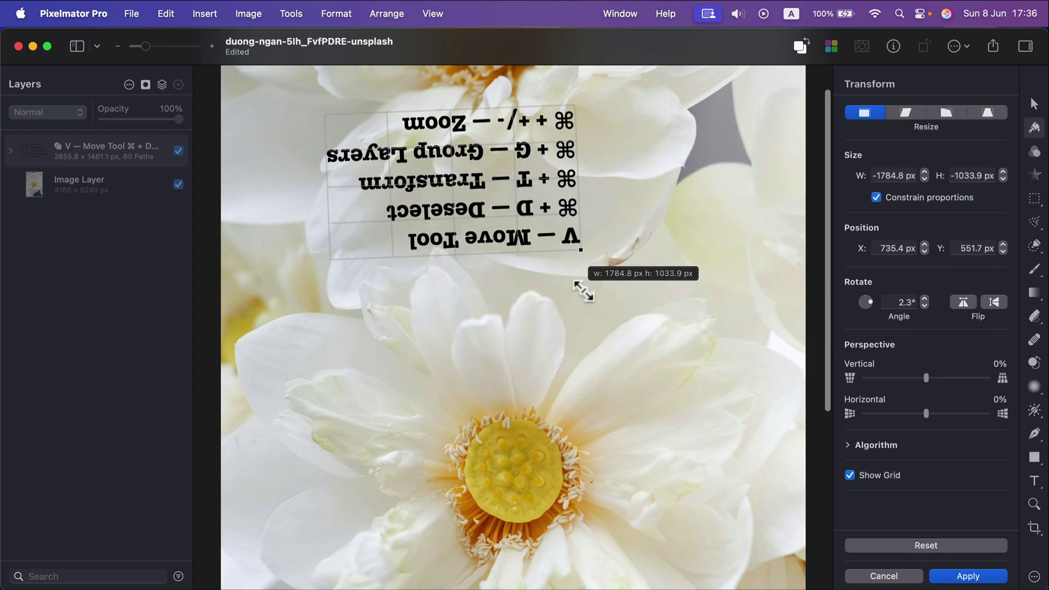
left_click(935, 545)
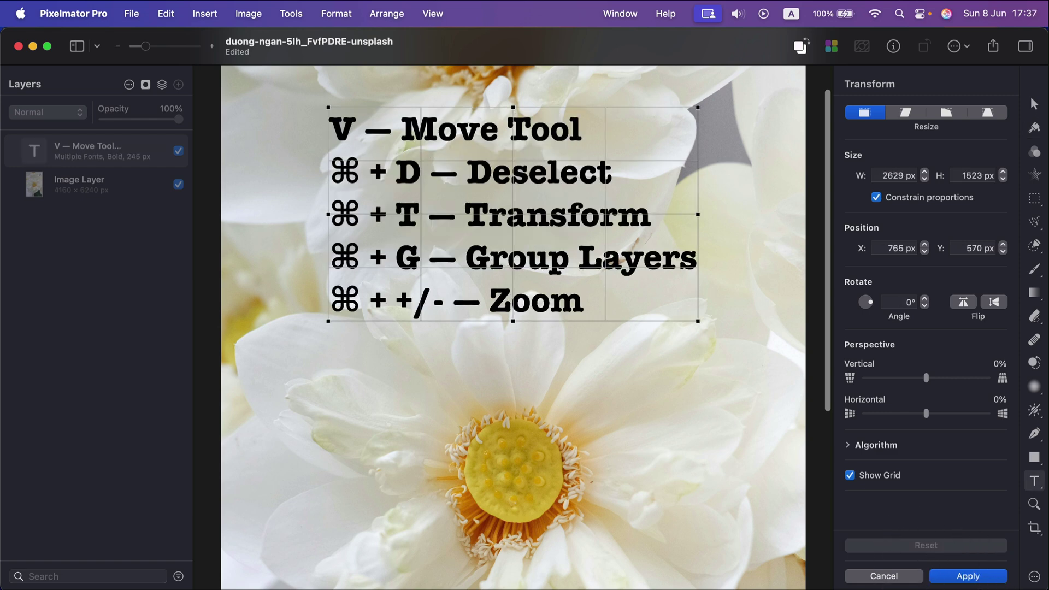
- Apply the text transform and reselect the shortcut text layer
left_click(890, 577)
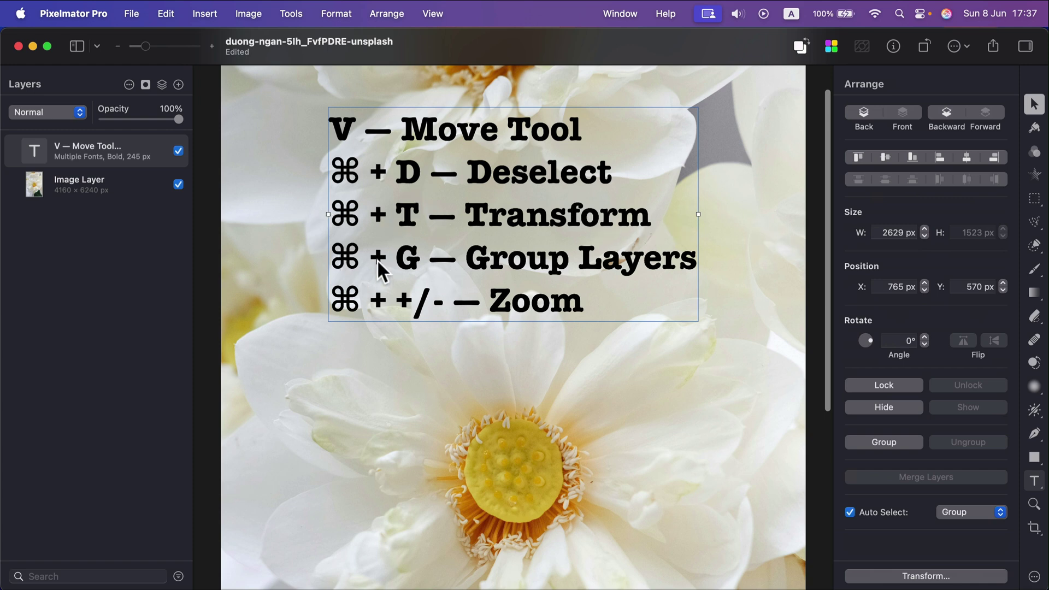
left_click(130, 191)
left_click(146, 150)
- Add an empty layer above the text and group all three layers with Cmd+G
left_click(162, 83)
left_click(169, 99)
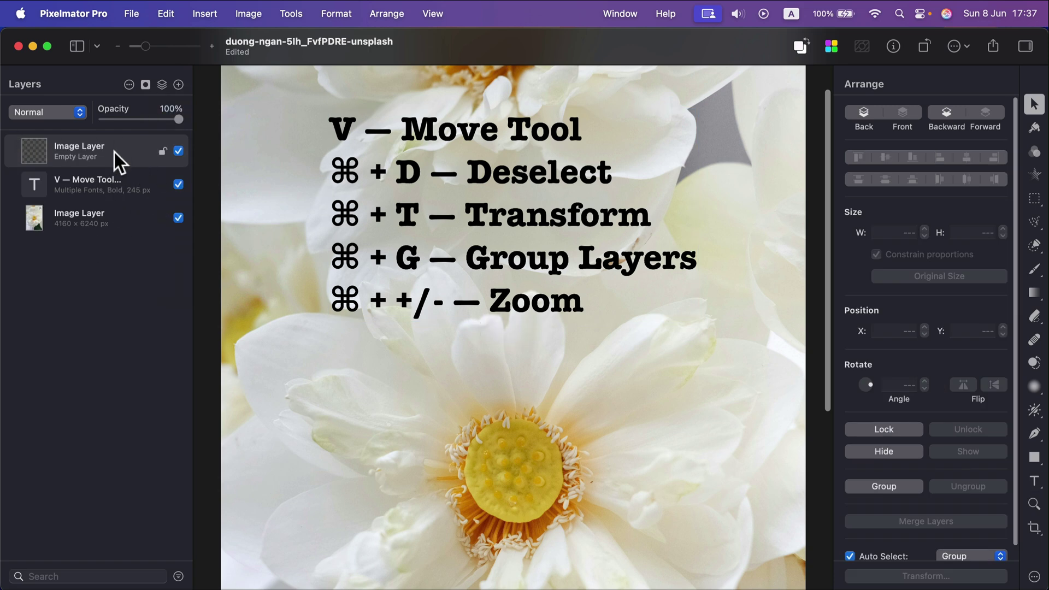
left_click(130, 209, "shift")
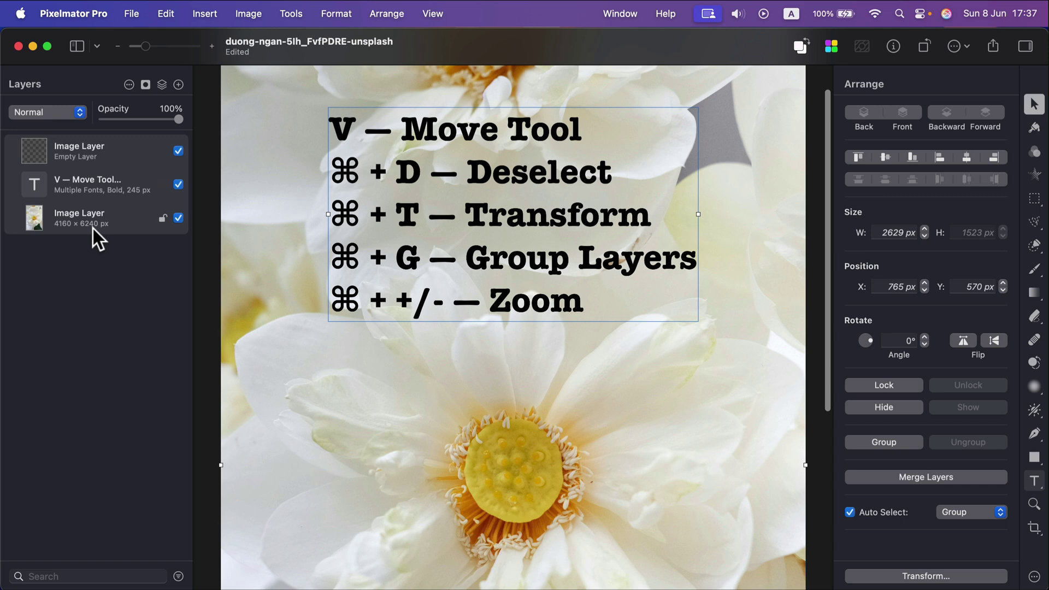
key("super+g")
- Collapse the Group of three layers to a single row, then zoom in and back out
left_click(11, 152)
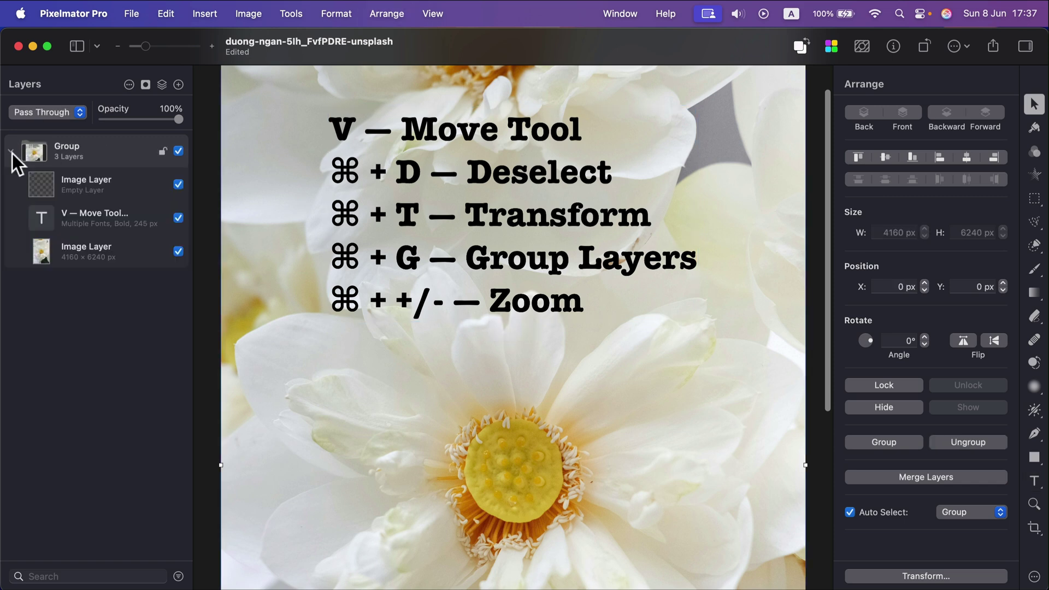
left_click(11, 152)
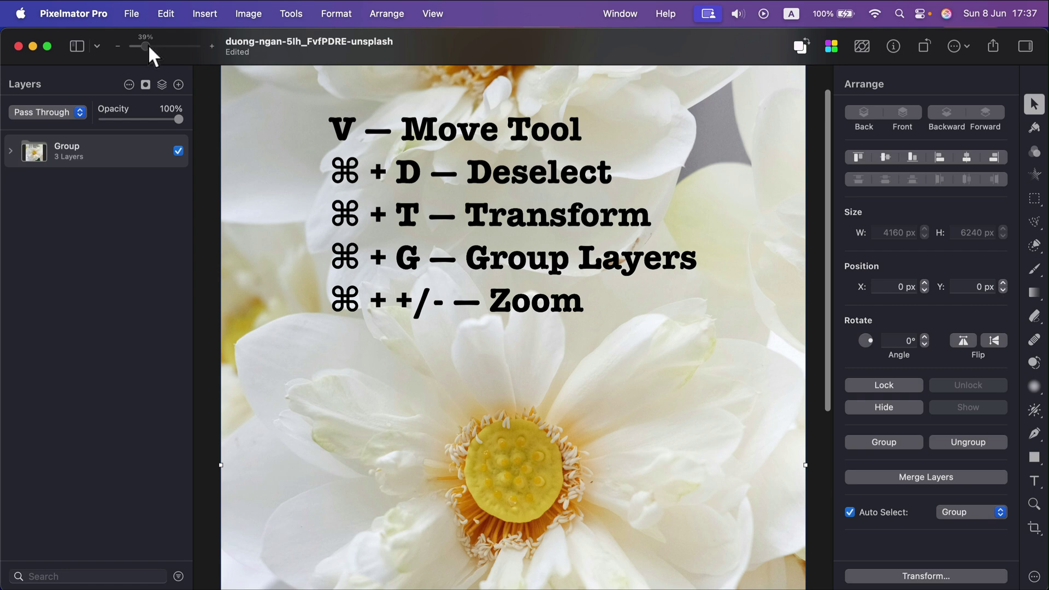
mouse_move(147, 46)
left_mouse_down()
mouse_move(182, 45)
mouse_move(138, 44)
mouse_move(147, 42)
left_mouse_up()
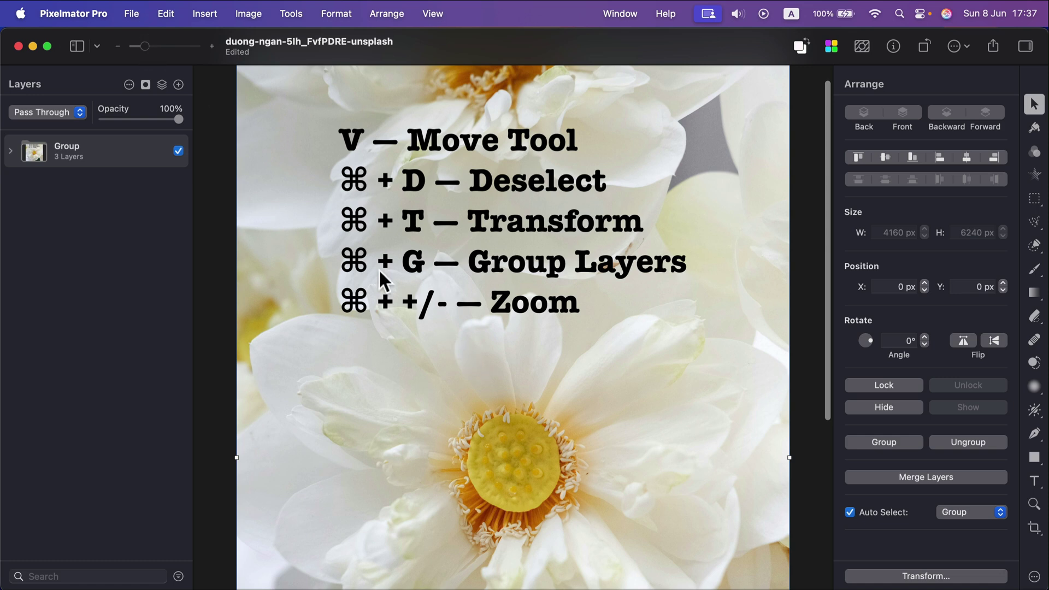
mouse_move(143, 43)
left_mouse_down()
mouse_move(153, 40)
mouse_move(142, 34)
mouse_move(158, 46)
left_mouse_up()
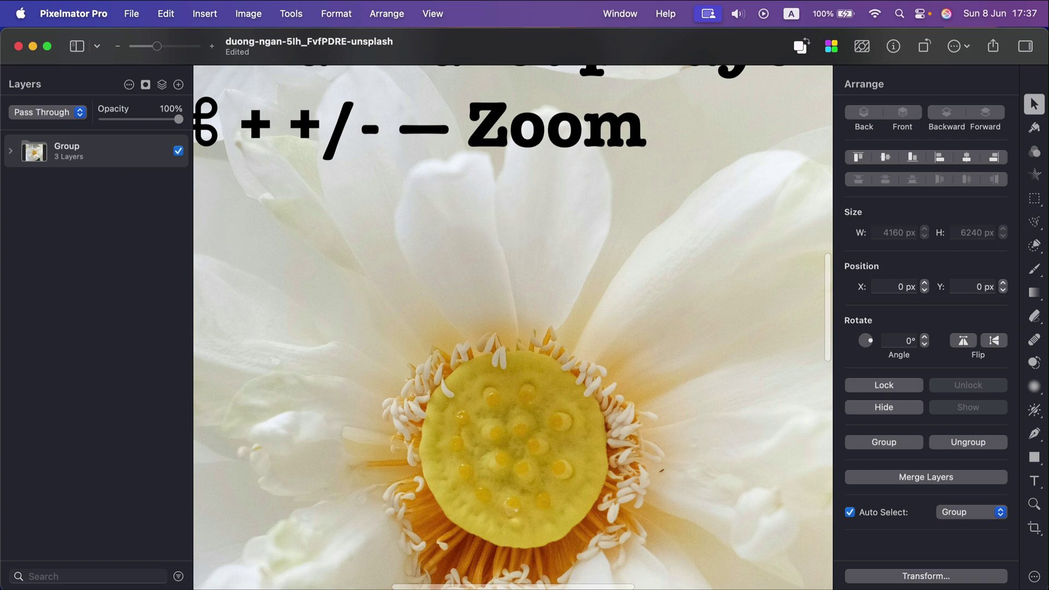
- Paint a pale pink Filbert stroke across the petals on the group's empty Image Layer
left_click(1035, 269)
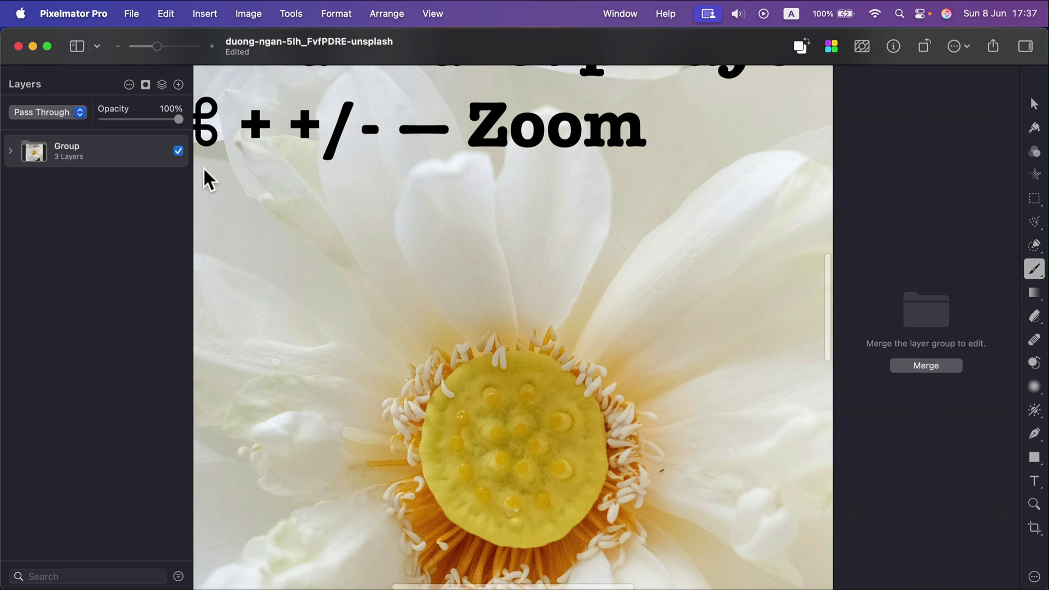
left_click(11, 151)
left_click(72, 186)
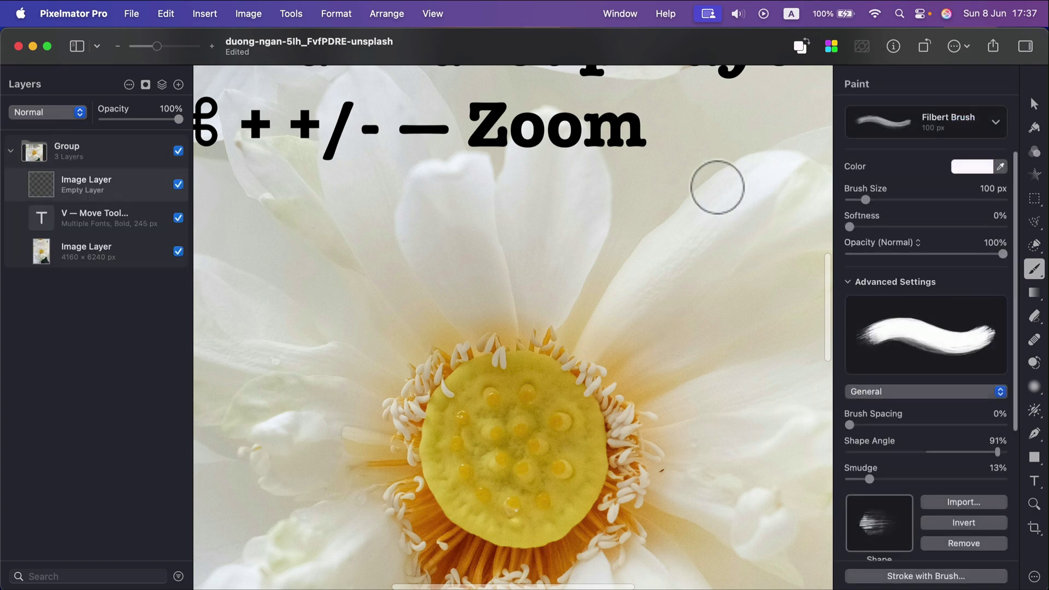
mouse_move(664, 249)
left_mouse_down()
mouse_move(491, 236)
mouse_move(422, 298)
mouse_move(340, 257)
left_mouse_up()
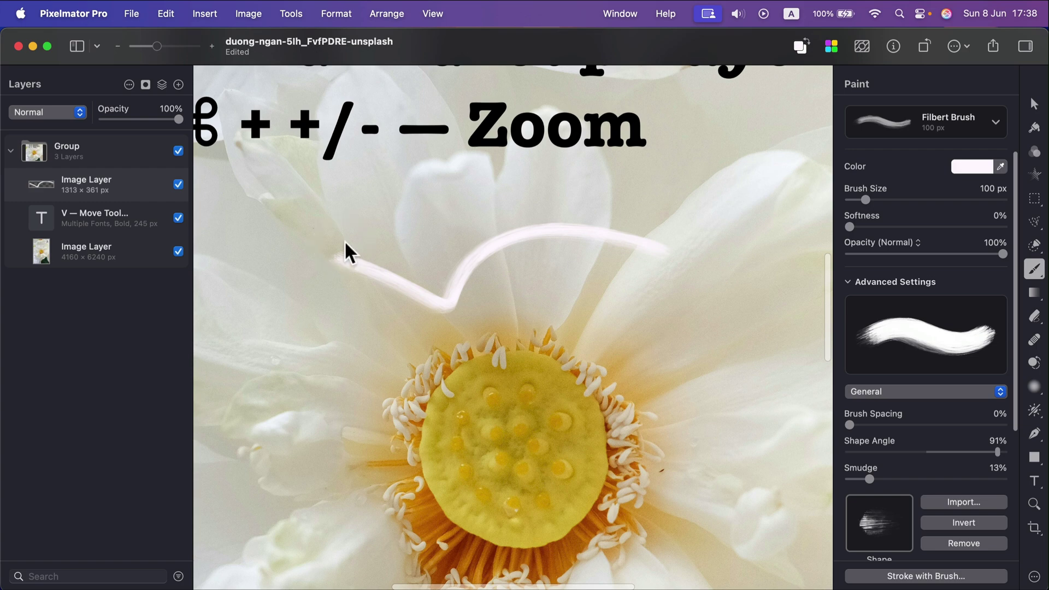
- Paint several more pale pink wavy strokes around the flower's yellow centre
key("super+plus")
key("super+plus")
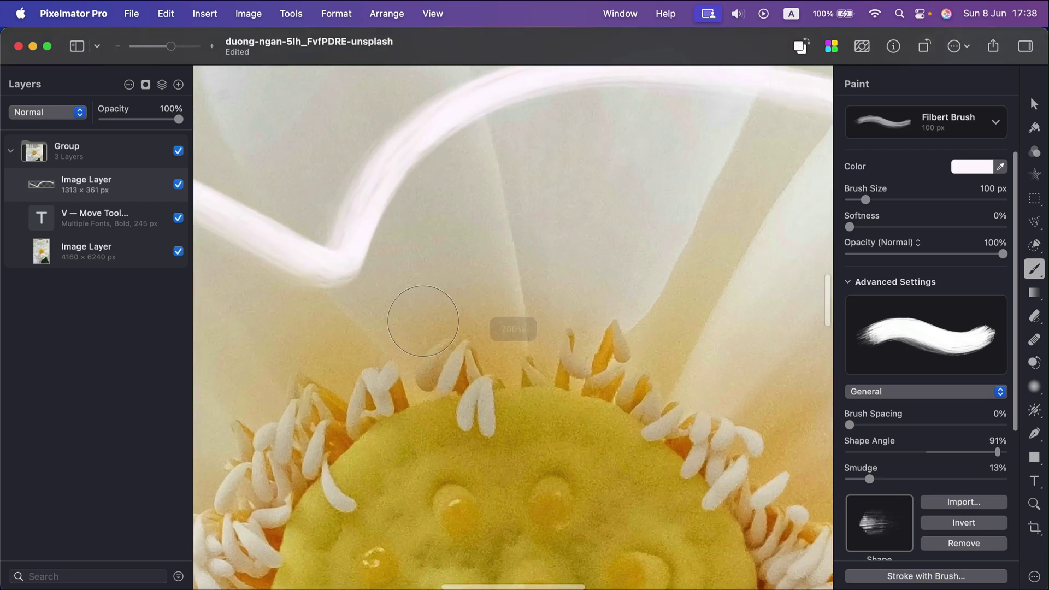
left_click_drag(413, 328, 759, 216)
left_click_drag(473, 374, 601, 361)
left_click_drag(618, 410, 803, 374)
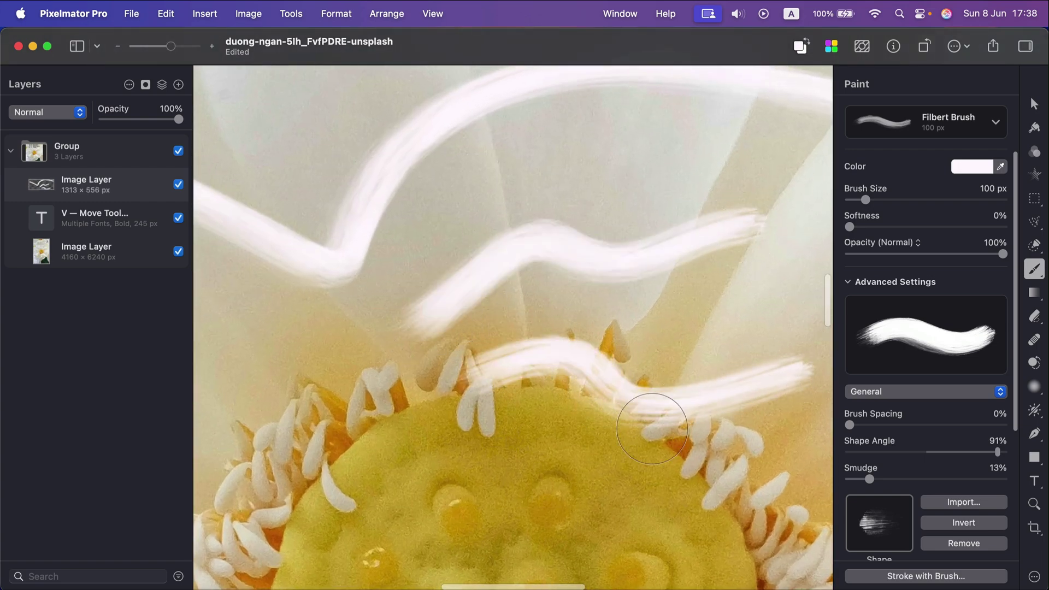
key("super+minus")
key("super+minus")
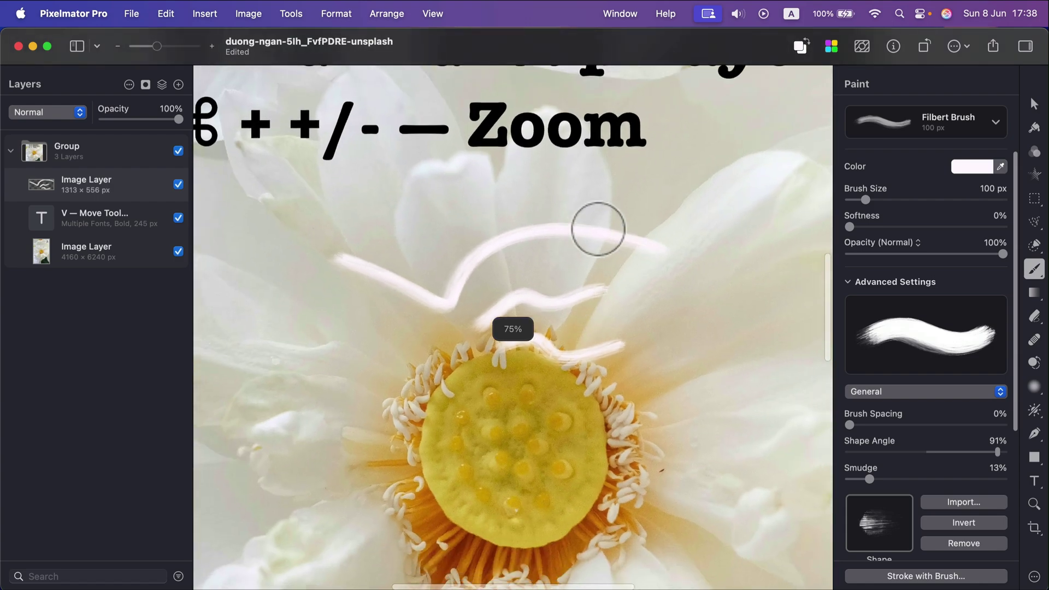
left_click_drag(623, 350, 536, 393)
key("super+minus")
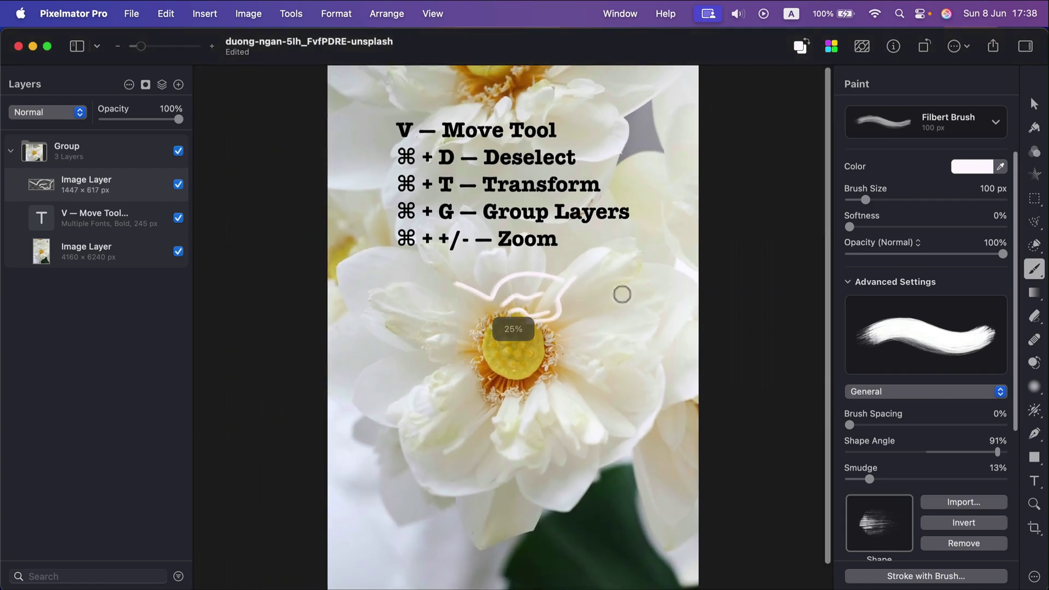
mouse_move(621, 303)
left_mouse_down()
mouse_move(558, 370)
mouse_move(455, 376)
left_mouse_up()
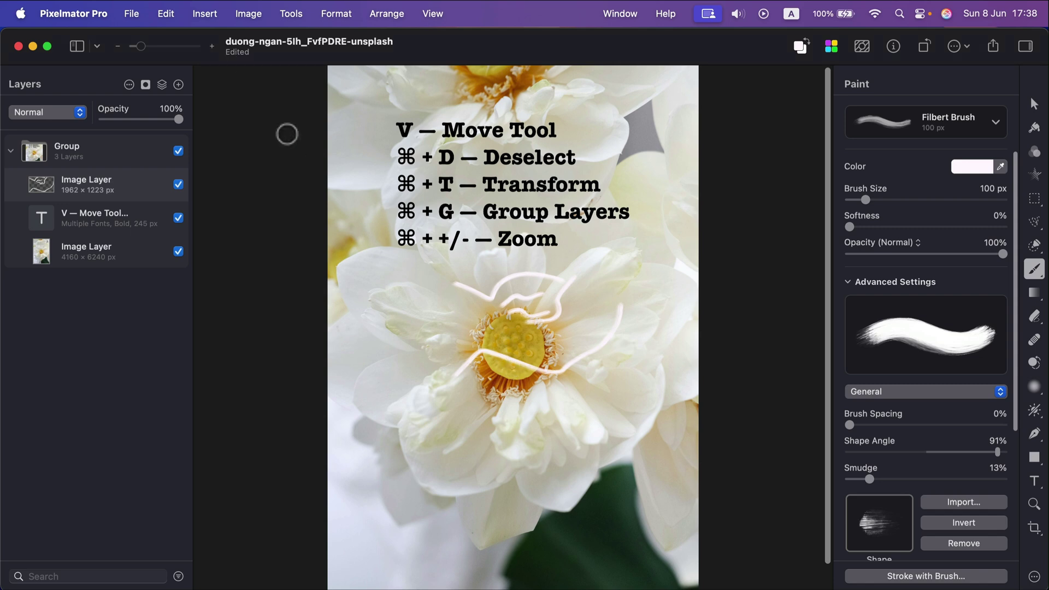
left_click(157, 47)
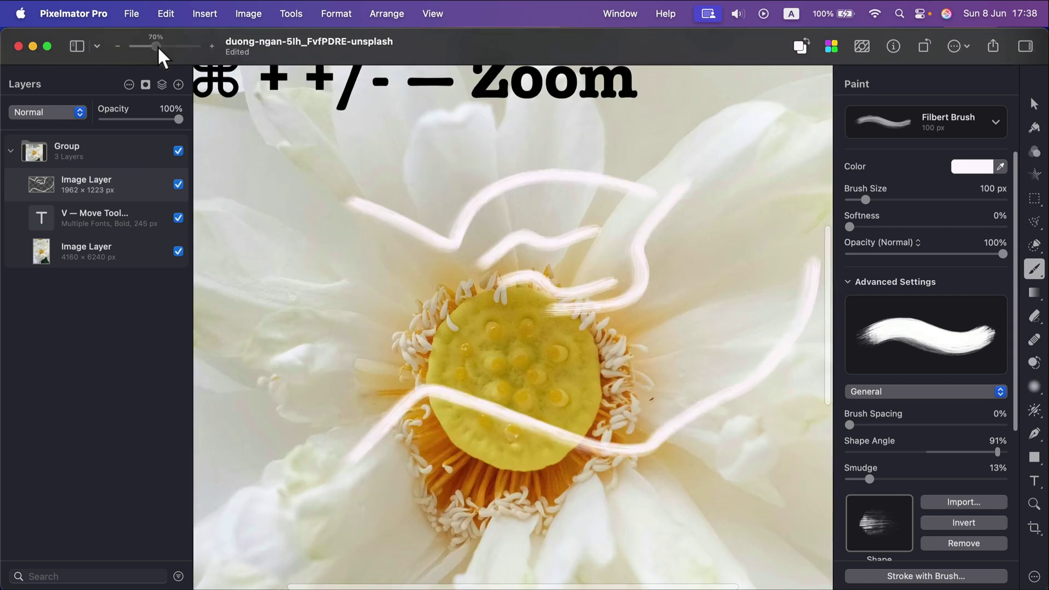
left_click_drag(157, 47, 139, 46)
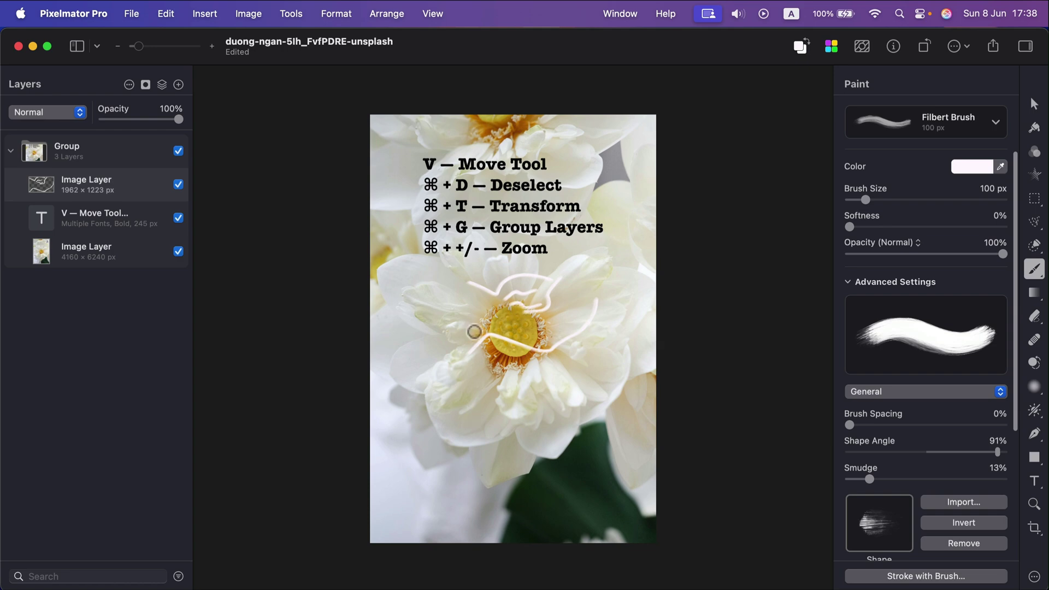
left_click_drag(139, 46, 134, 46)
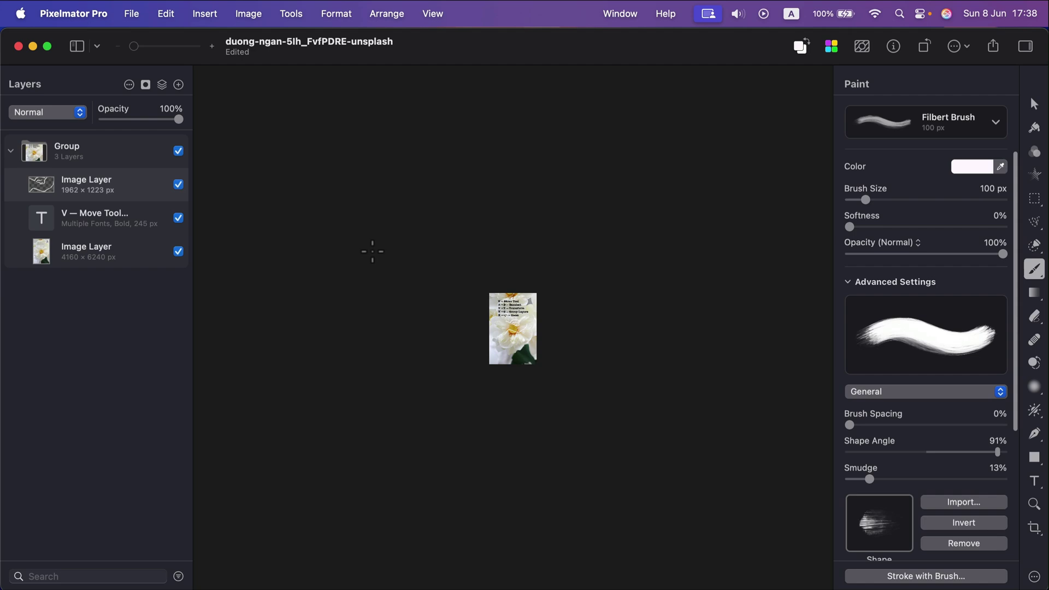
key("super+0")
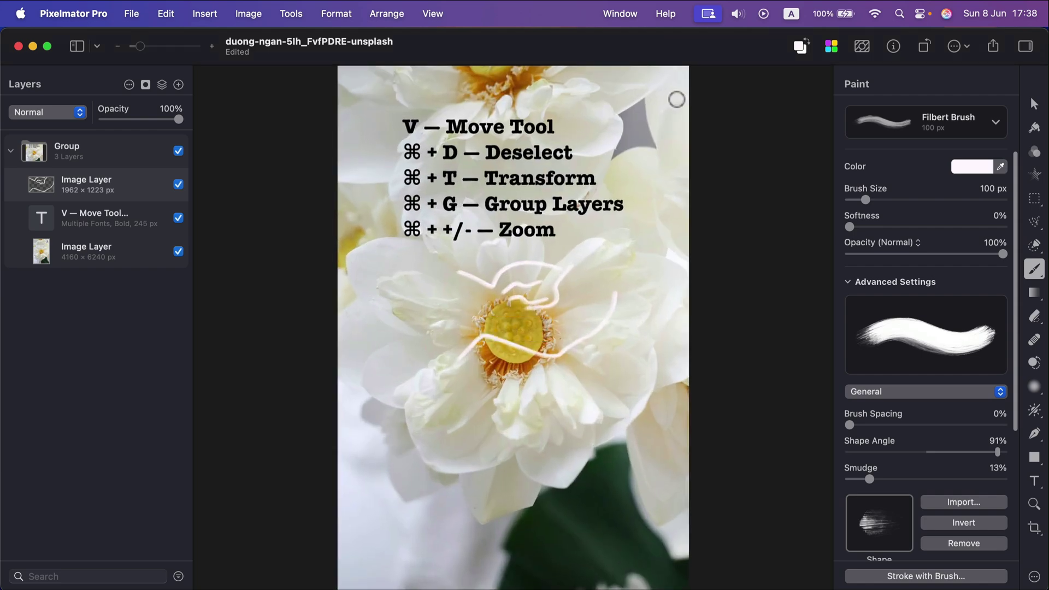
key("super+plus")
key("super+plus")
key("super+plus")
key("super+plus")
key("super+plus")
key("super+plus")
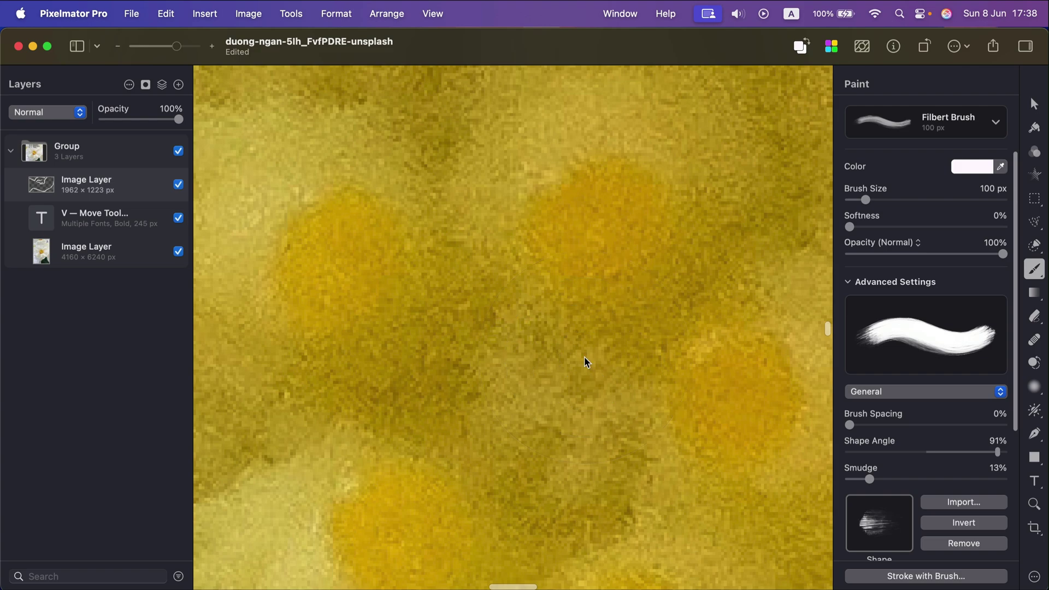
key("super+0")
key("super+minus")
key("super+minus")
key("super+minus")
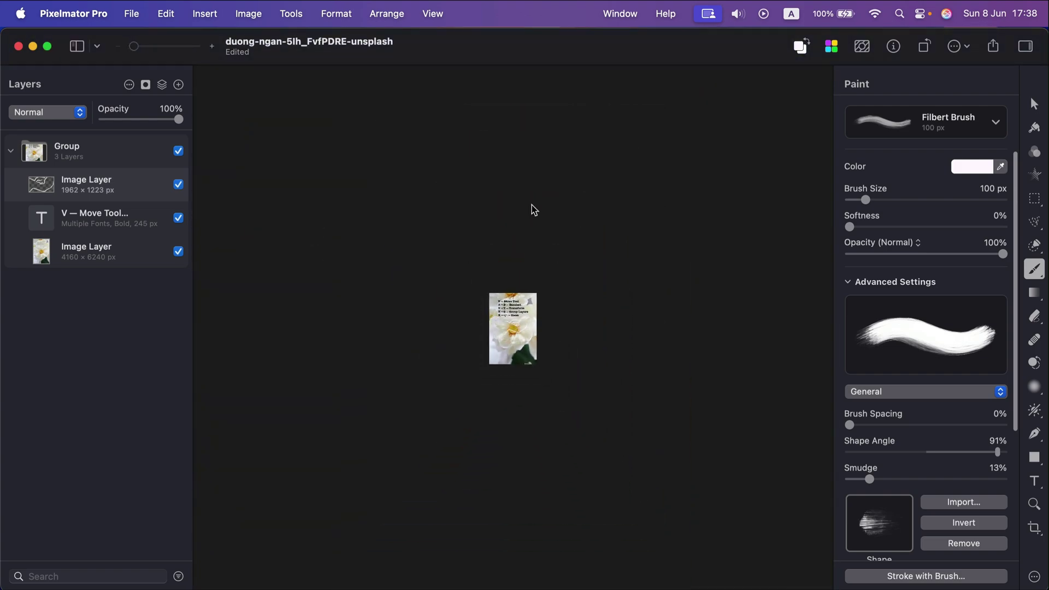
key("super+0")
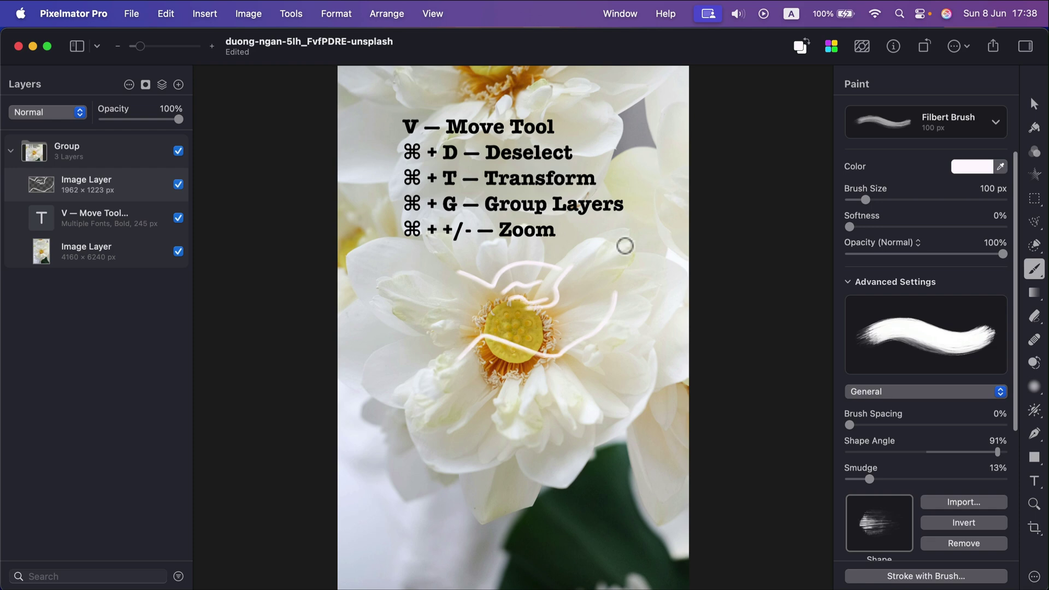